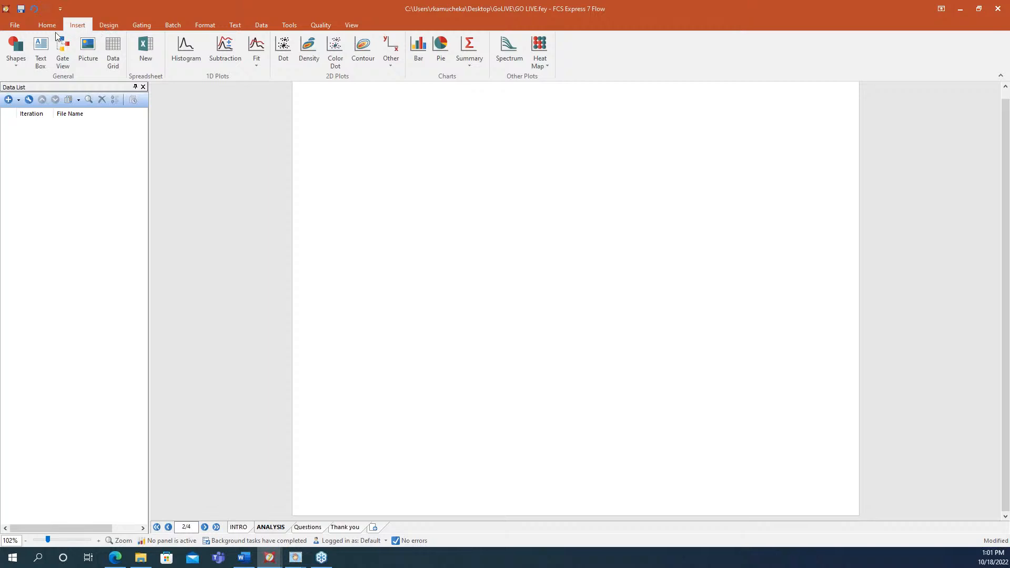
# Insert a density plot near the upper-left corner of the ANALYSIS page using the data file 42700040.001.fcs.
pyautogui.click(309, 46)
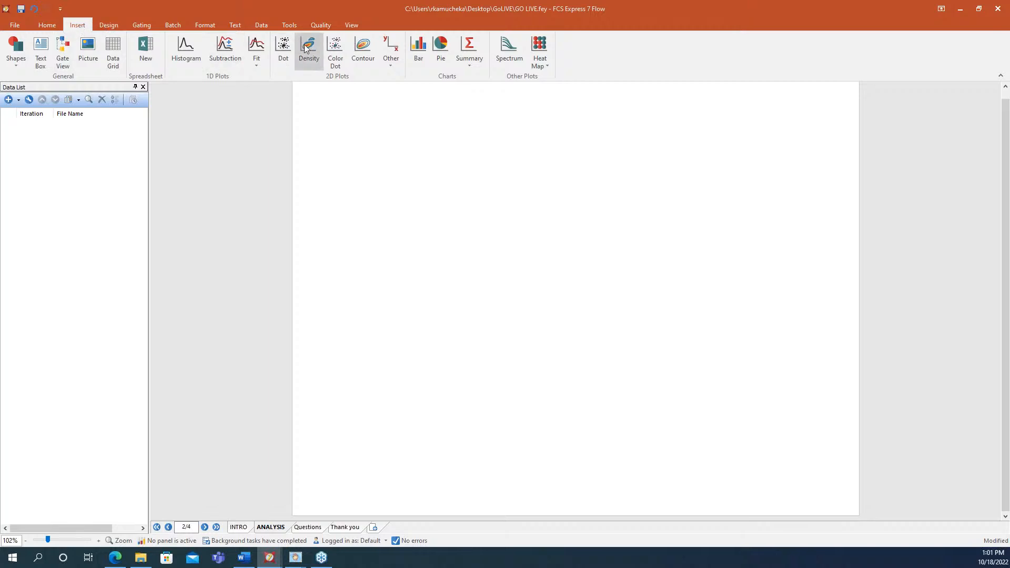
pyautogui.moveTo(305, 94); pyautogui.dragTo(455, 255)
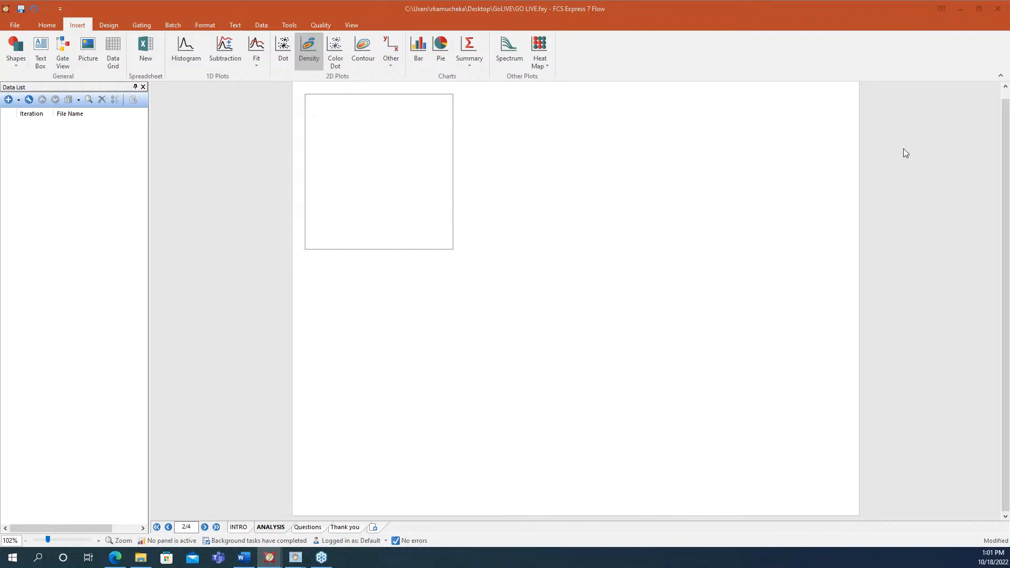
pyautogui.moveTo(1009, 63); pyautogui.dragTo(758, 75)
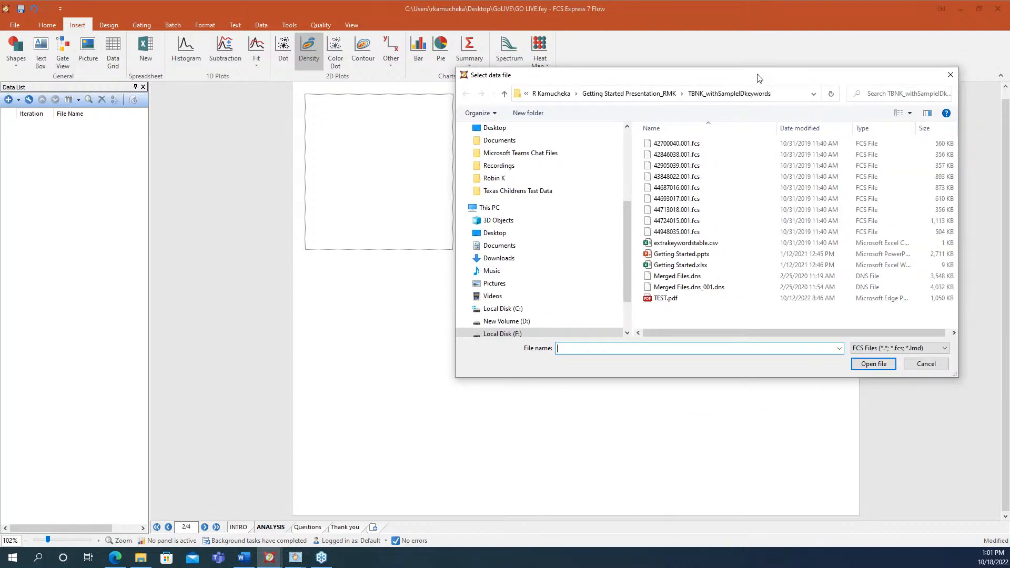
pyautogui.click(679, 145)
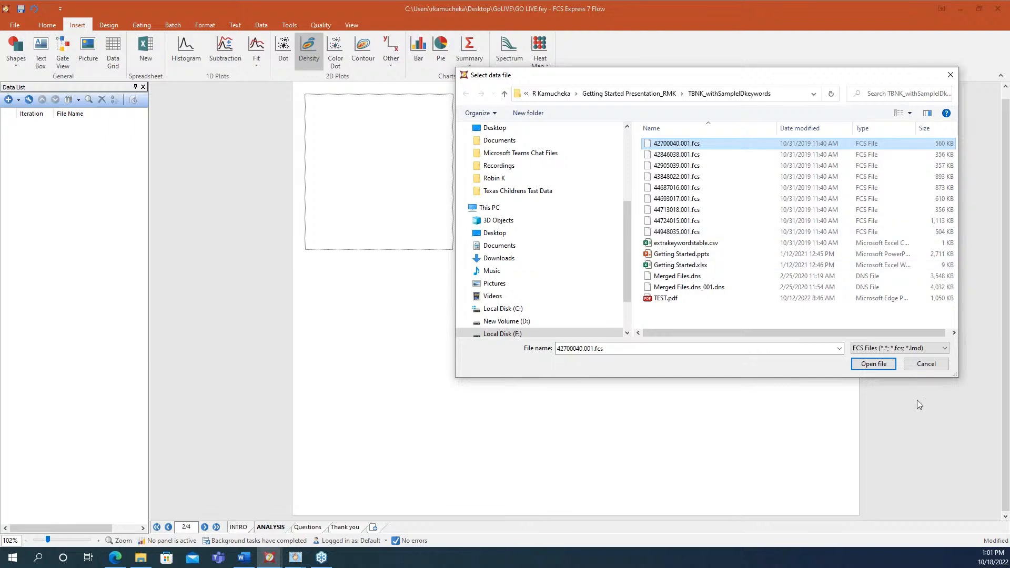
pyautogui.click(873, 364)
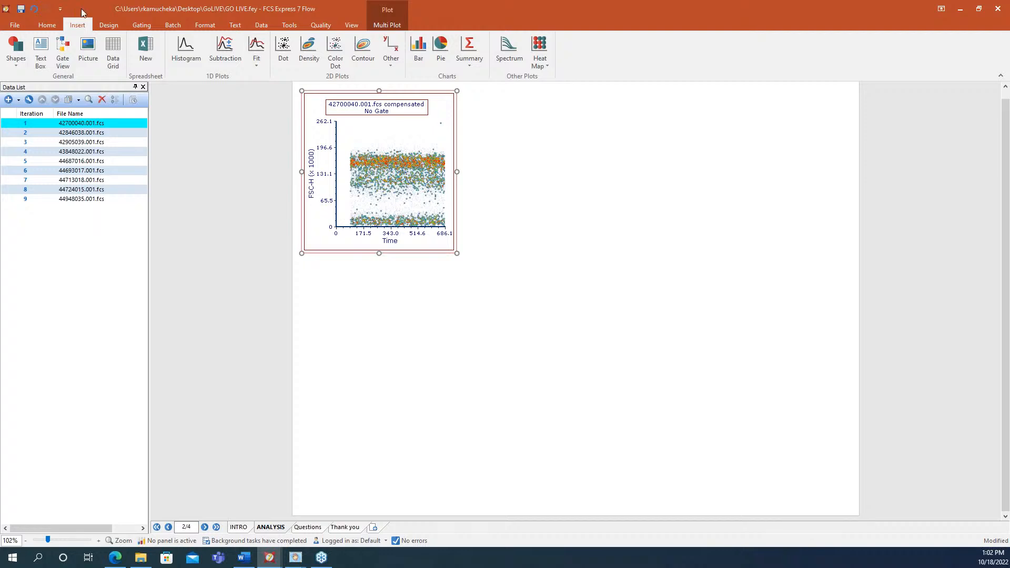
# Set the density plot's Y axis to SSC-A and its X axis to FSC-H.
pyautogui.click(44, 29)
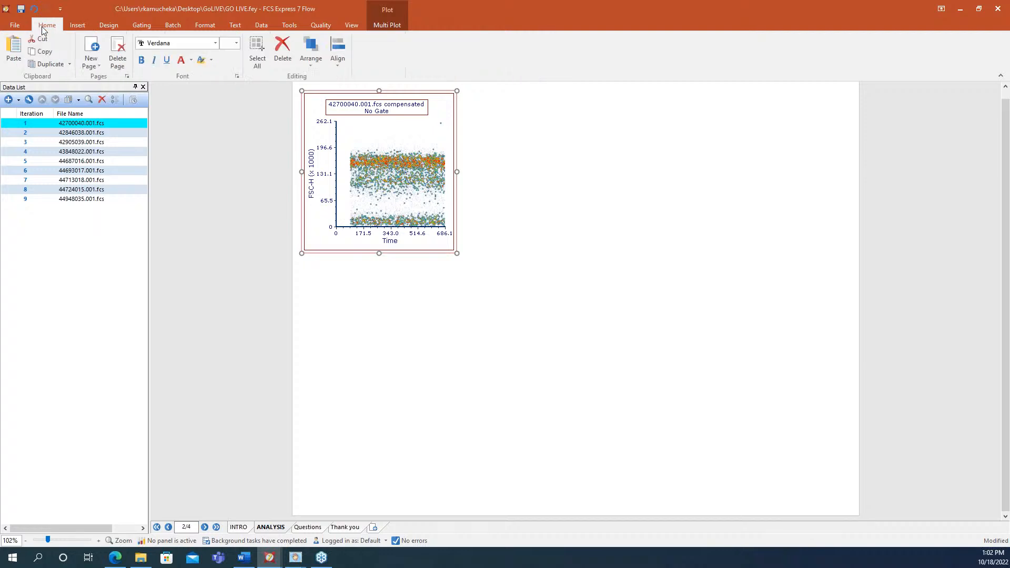
pyautogui.click(79, 25)
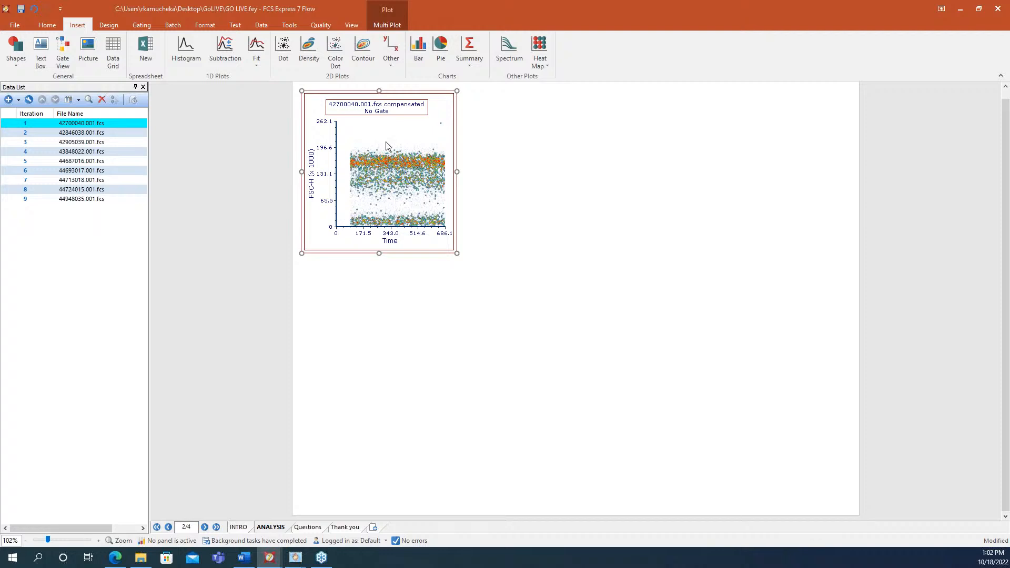
pyautogui.click(311, 184)
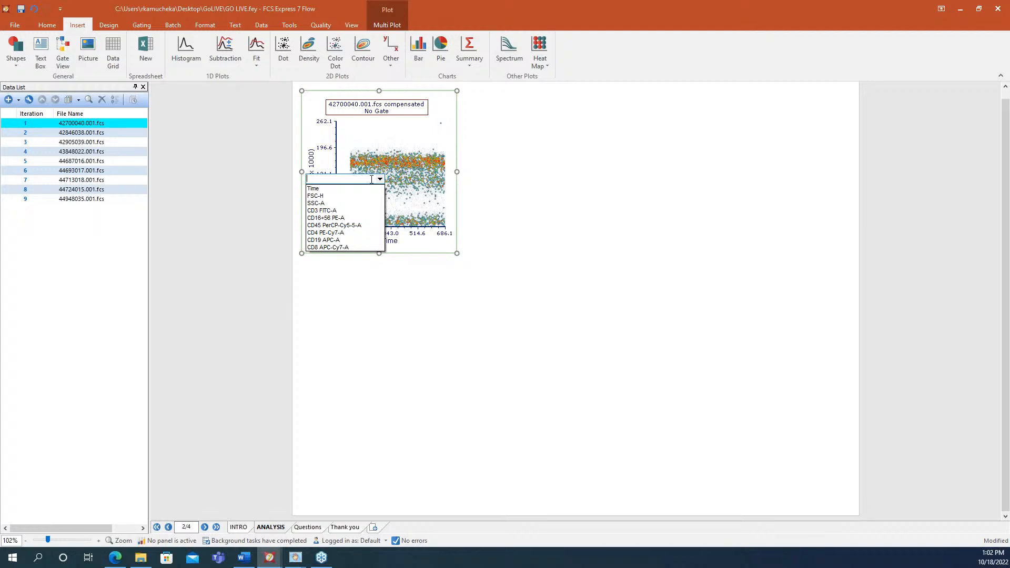
pyautogui.write('ss')
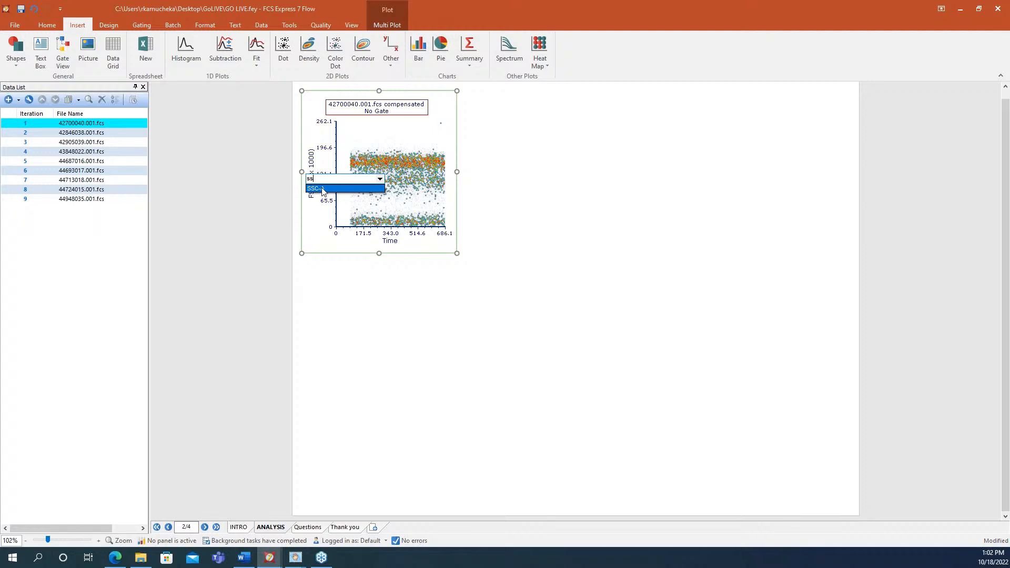
pyautogui.click(318, 190)
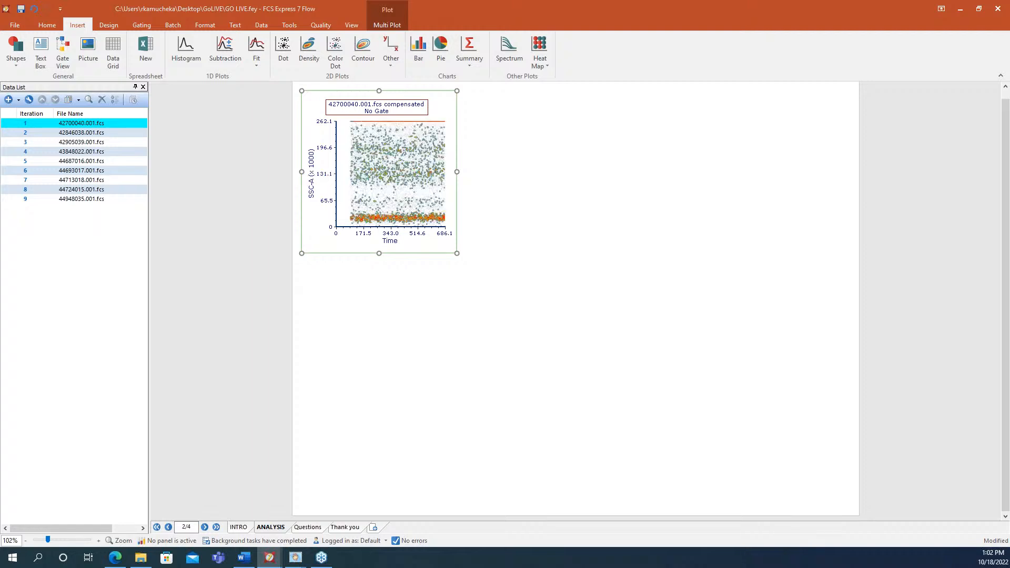
pyautogui.click(389, 242)
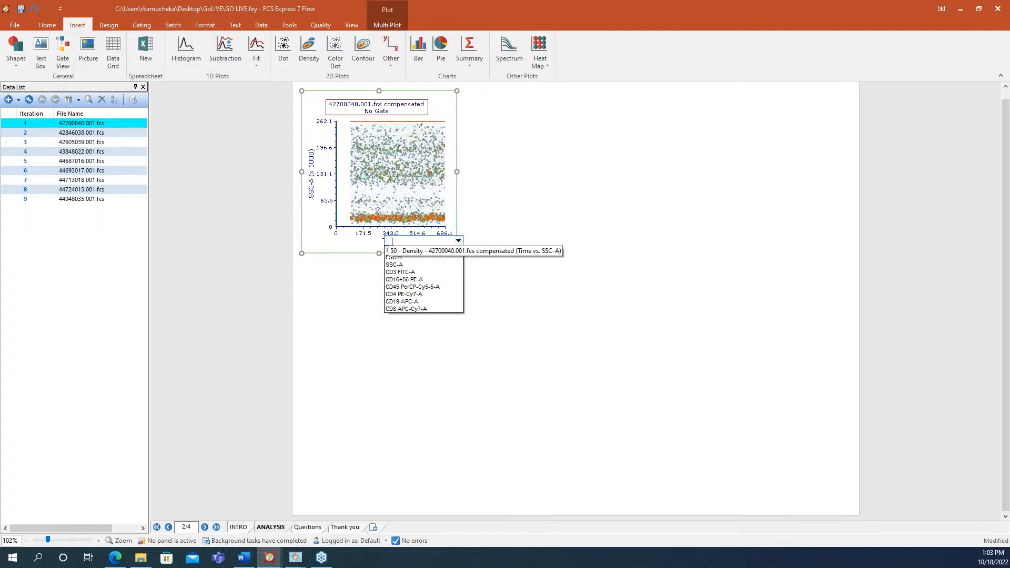
pyautogui.write('fsc')
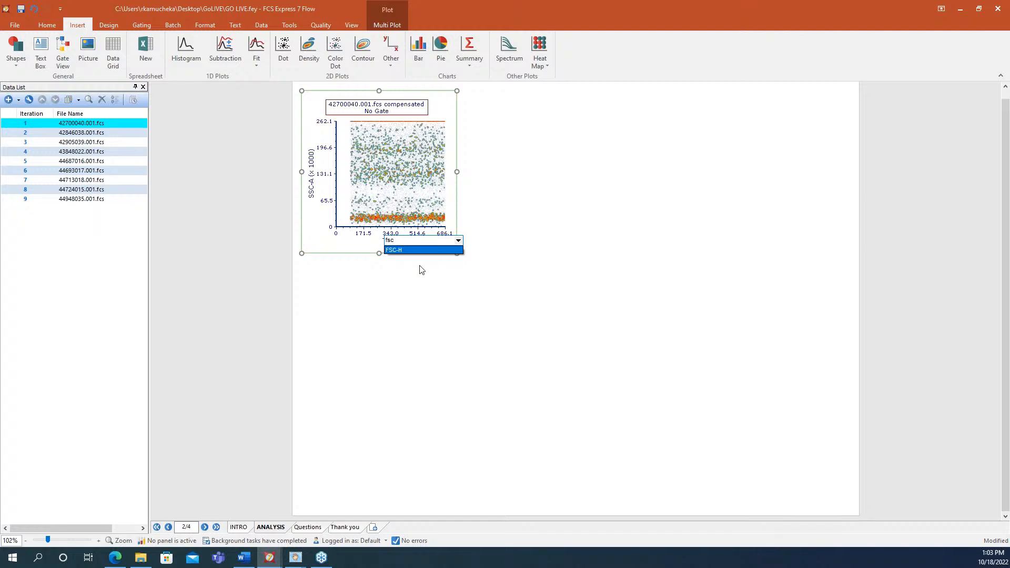
pyautogui.click(396, 250)
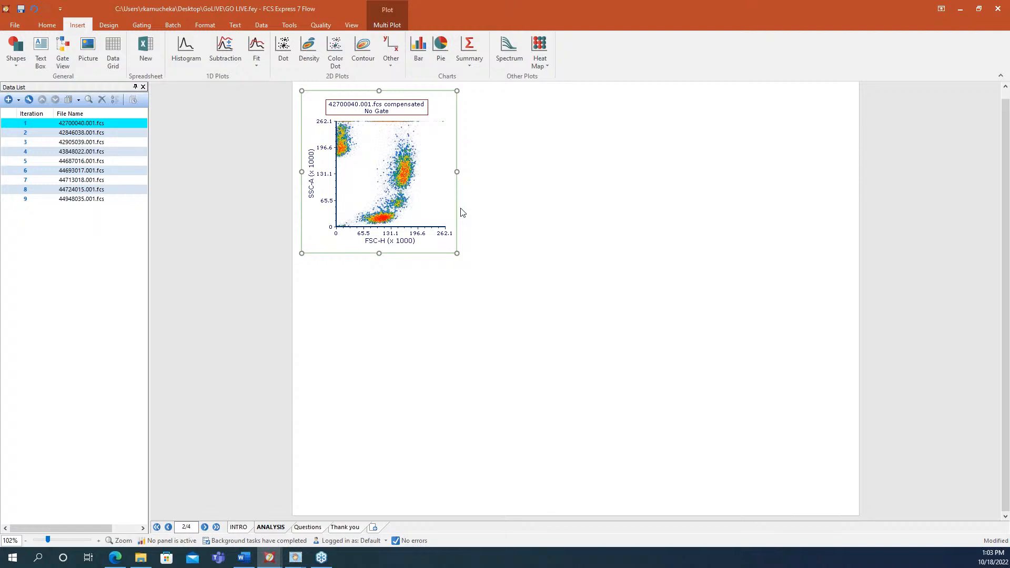
# Draw a rectangular gate named Cells around the main populations, excluding the low FSC-H events, and move its label beside the plot title.
pyautogui.click(142, 25)
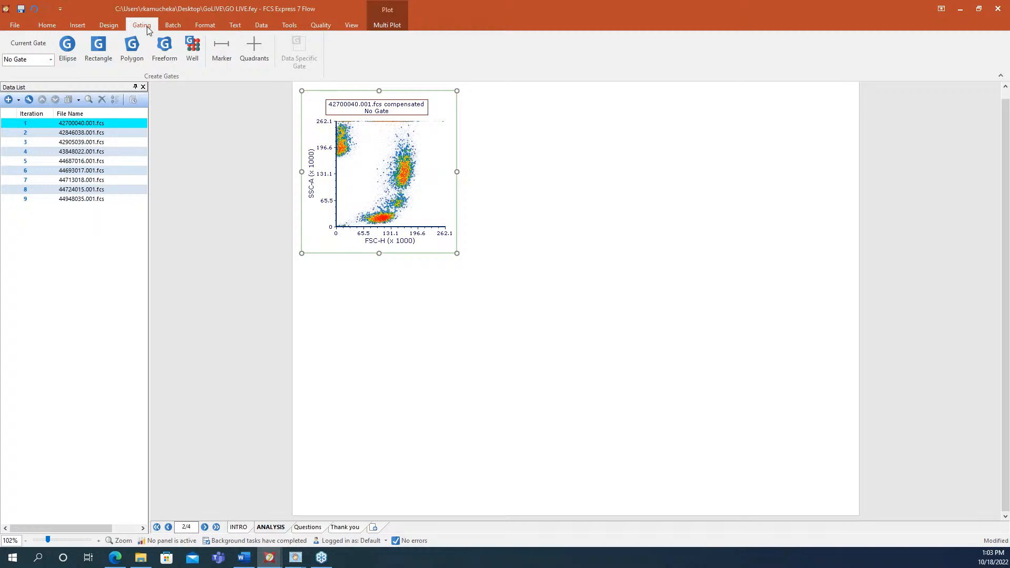
pyautogui.click(98, 54)
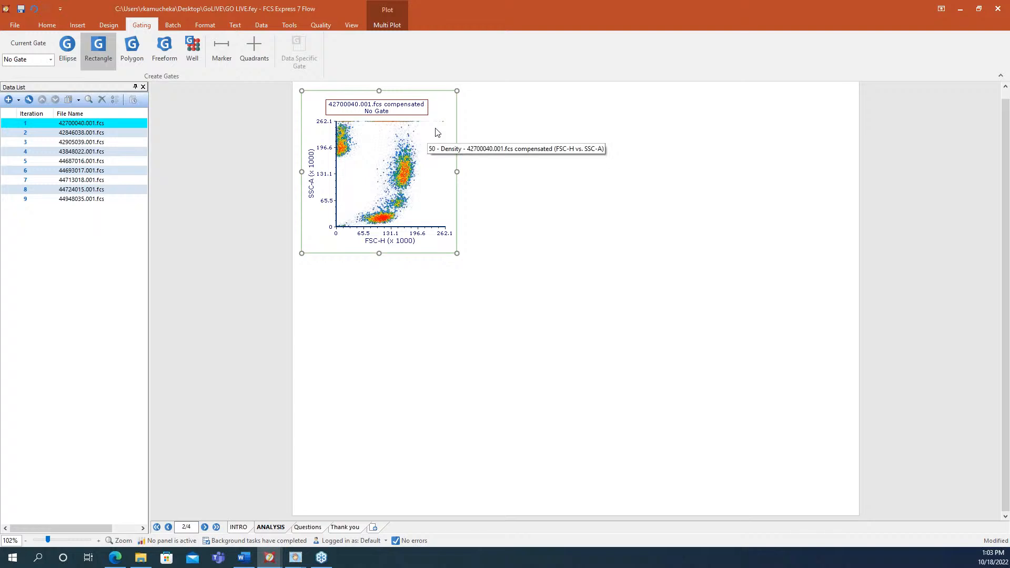
pyautogui.moveTo(392, 130); pyautogui.dragTo(354, 230)
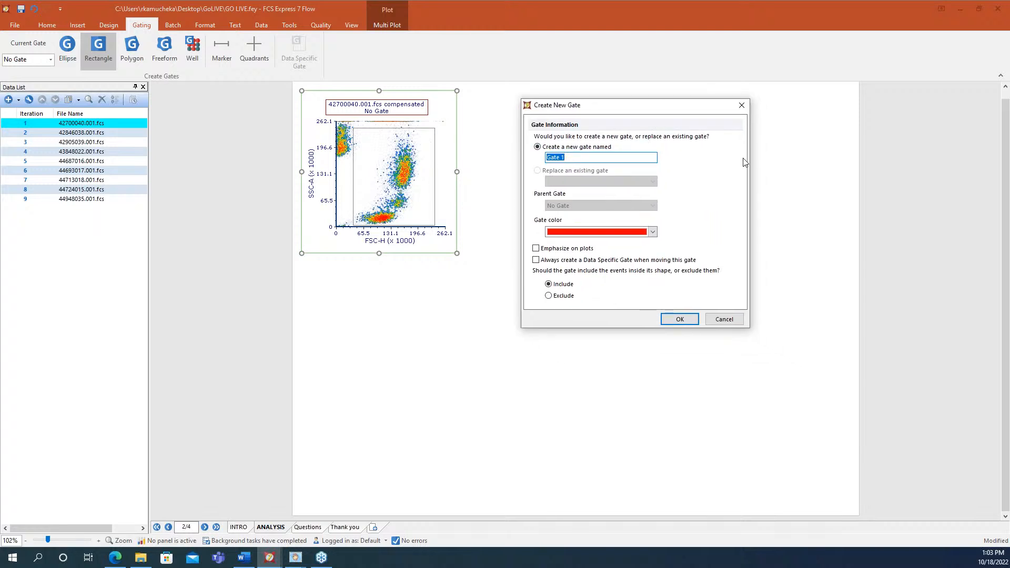
pyautogui.write('Cells')
pyautogui.click(681, 319)
pyautogui.click(399, 123)
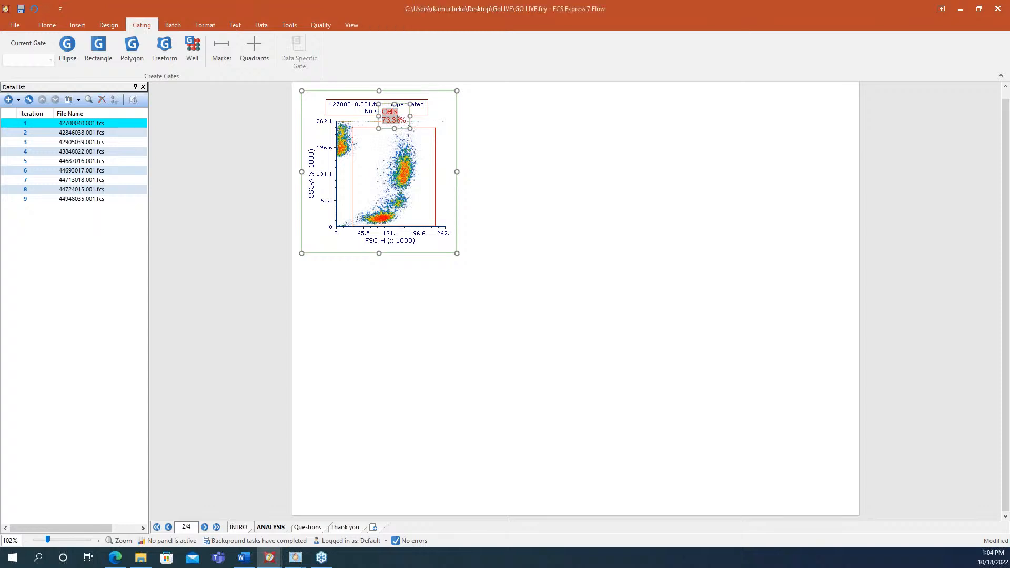
pyautogui.moveTo(399, 107); pyautogui.dragTo(448, 103)
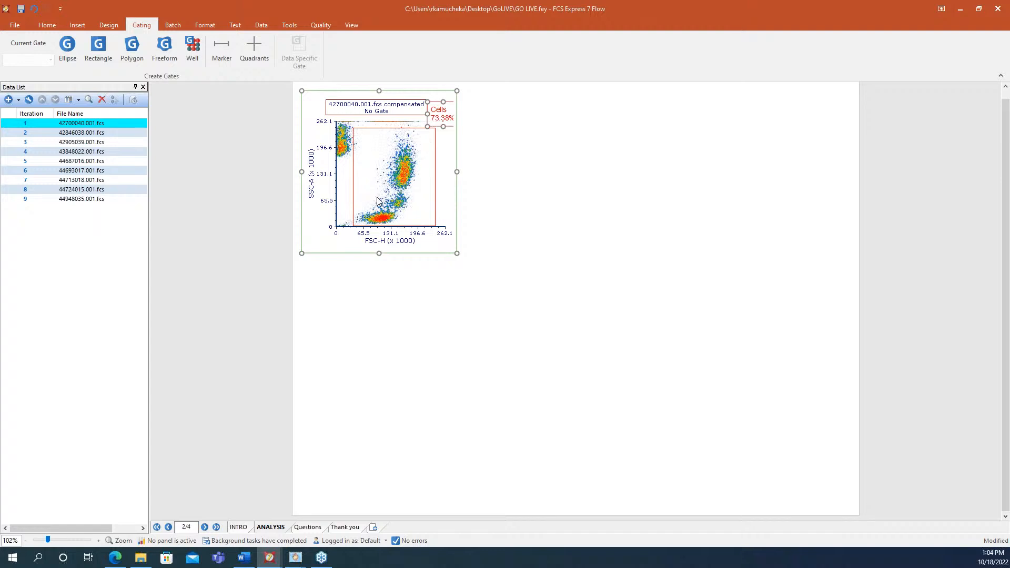
# Step through the samples in the data list to check how the Cells gate fits each one, ending on 42905039.001.fcs.
pyautogui.click(27, 136)
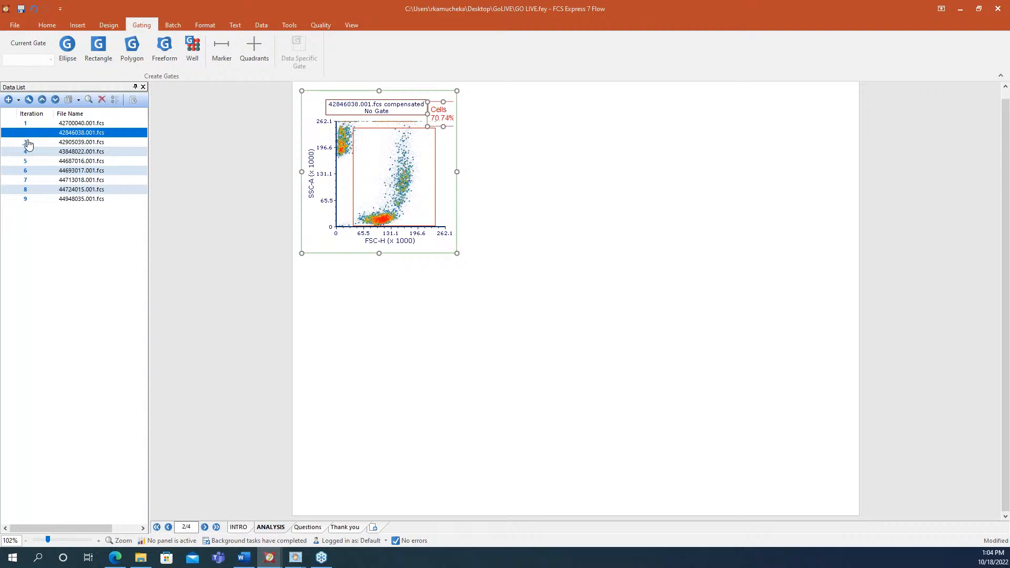
pyautogui.click(26, 142)
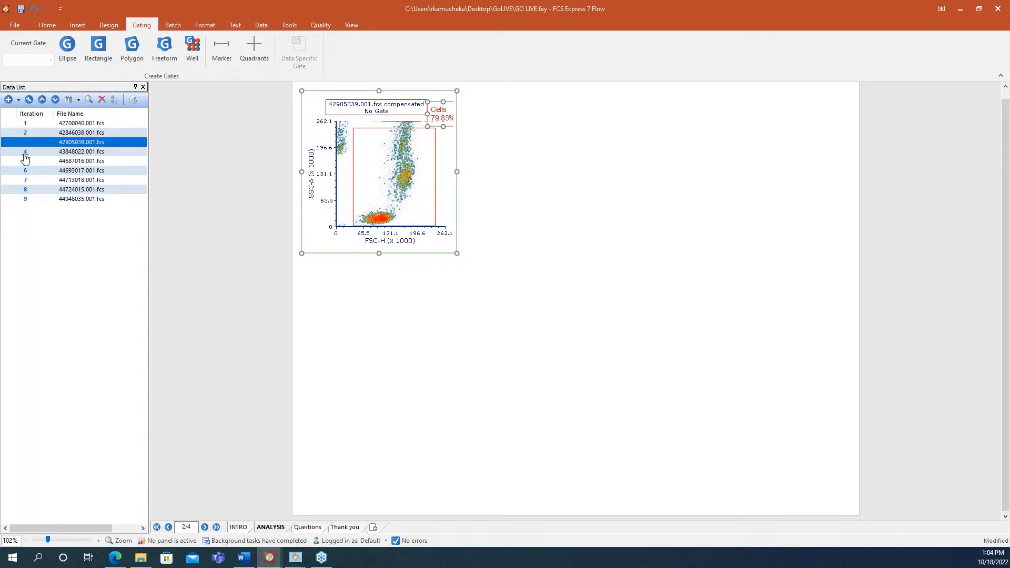
pyautogui.click(25, 153)
pyautogui.click(24, 164)
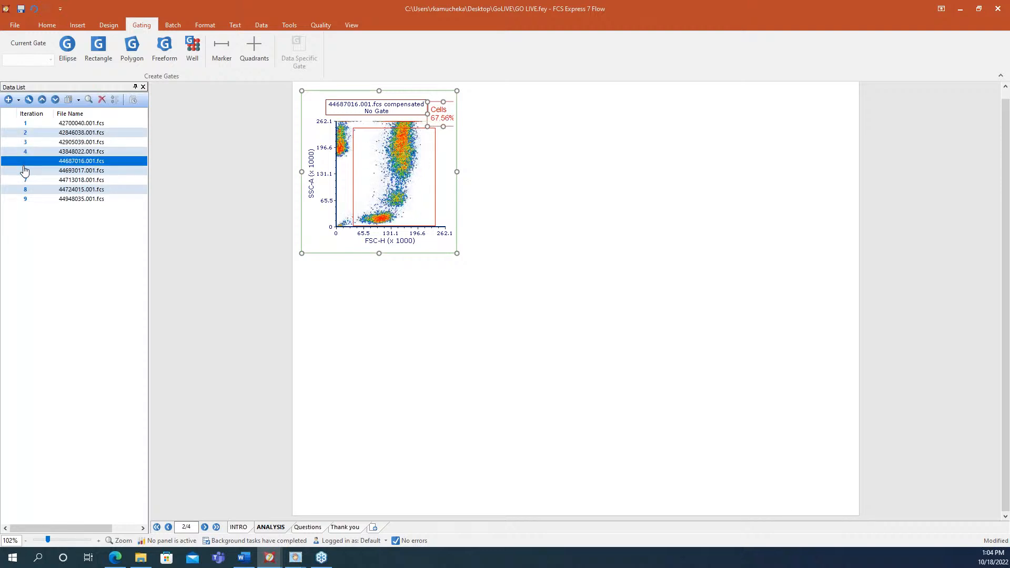
pyautogui.click(27, 172)
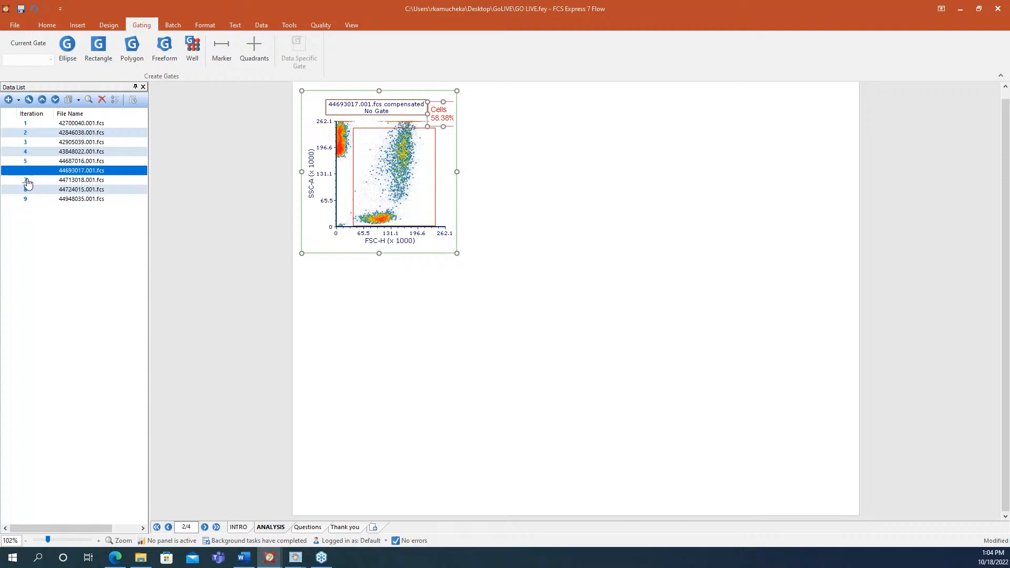
pyautogui.click(28, 181)
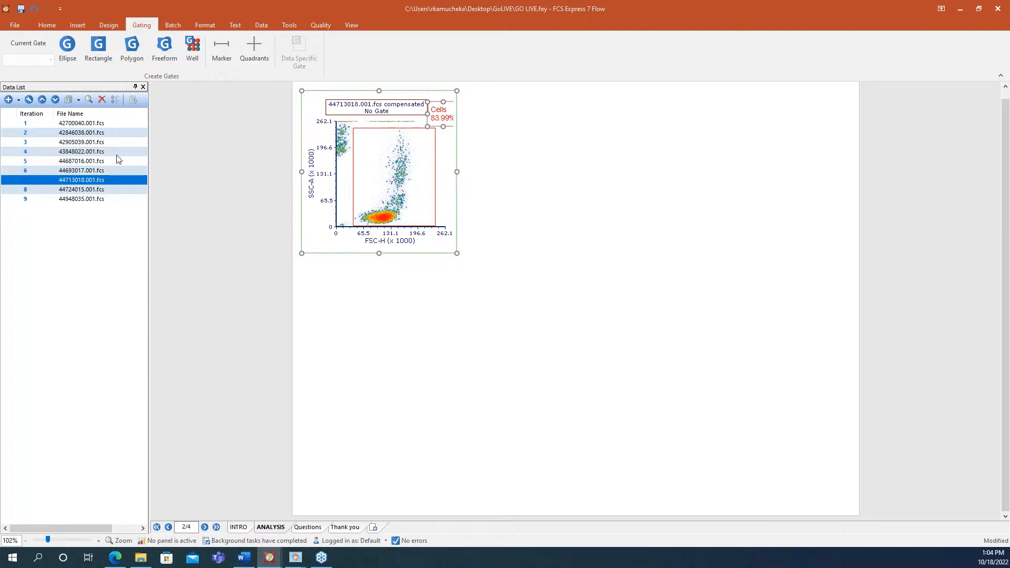
pyautogui.click(24, 134)
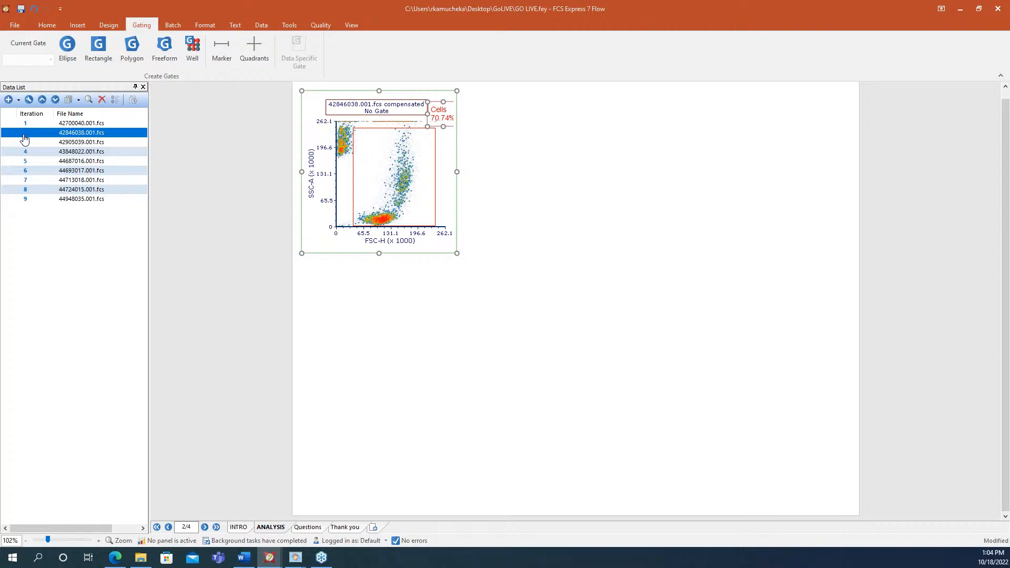
pyautogui.click(26, 127)
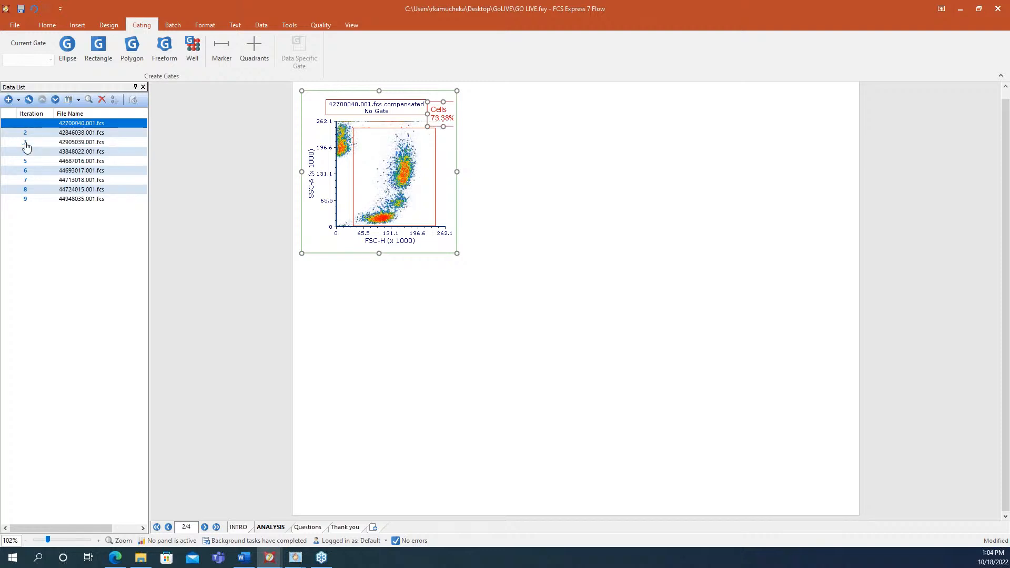
pyautogui.click(26, 146)
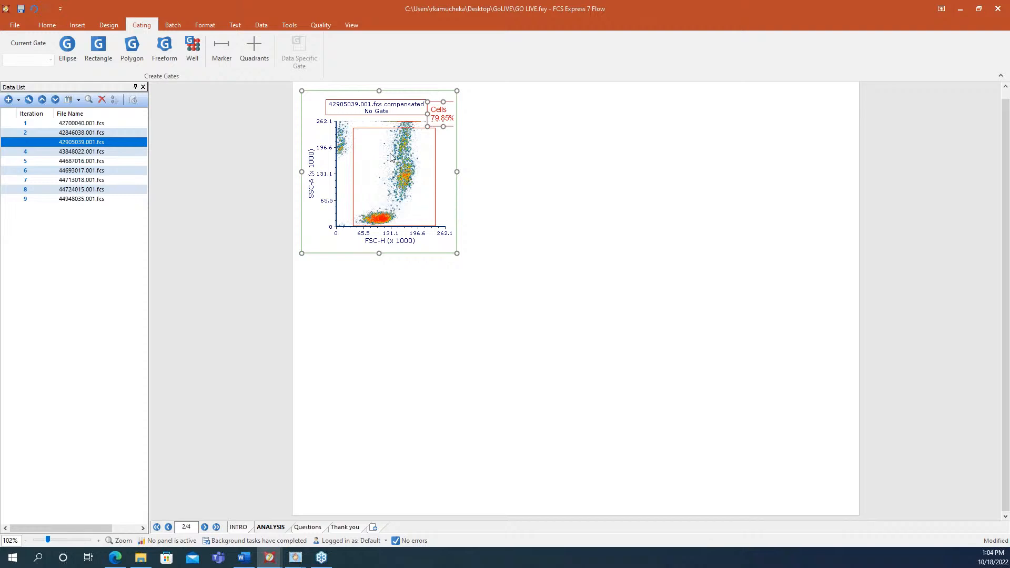
# Make the Cells gate data specific for 42905039.001.fcs and extend its upper edge to just above the top of the SSC-A axis.
pyautogui.click(372, 156)
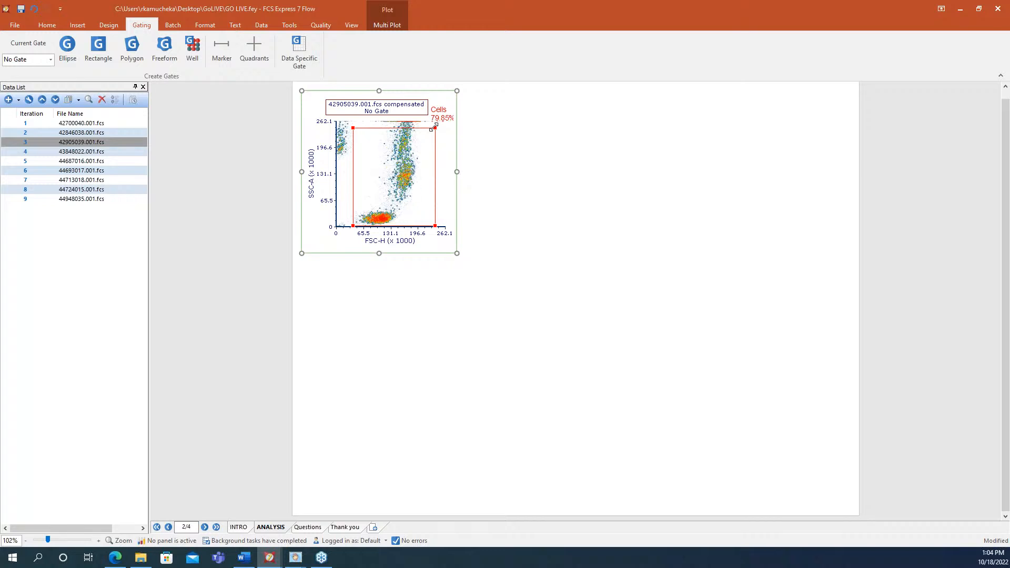
pyautogui.click(285, 61)
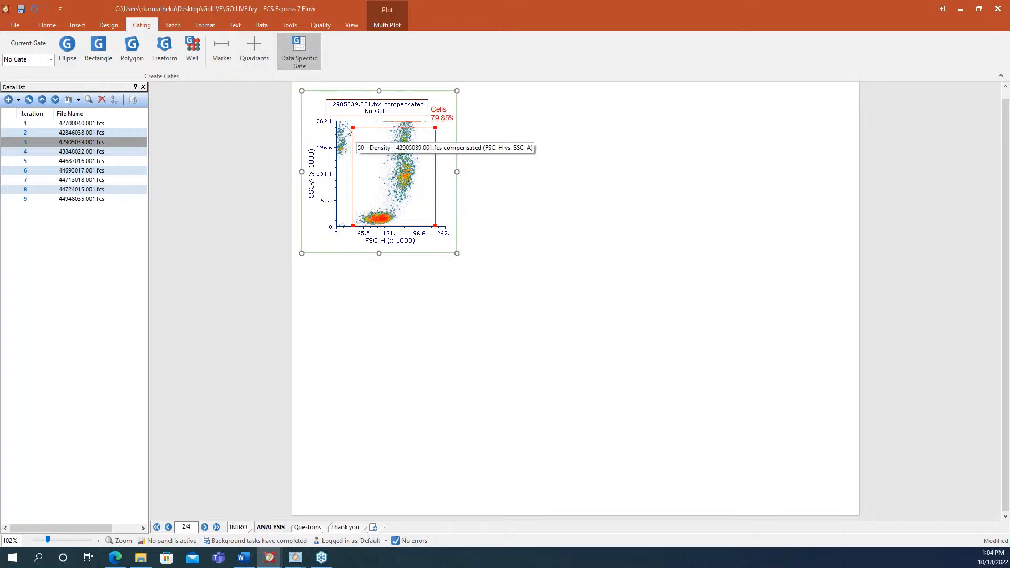
pyautogui.moveTo(351, 126); pyautogui.dragTo(354, 118)
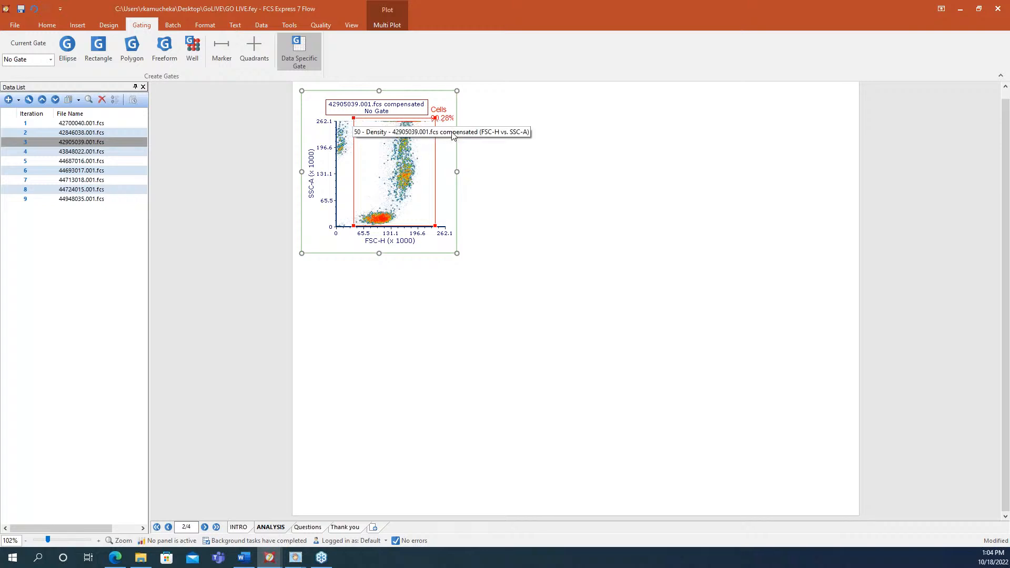
pyautogui.click(441, 170)
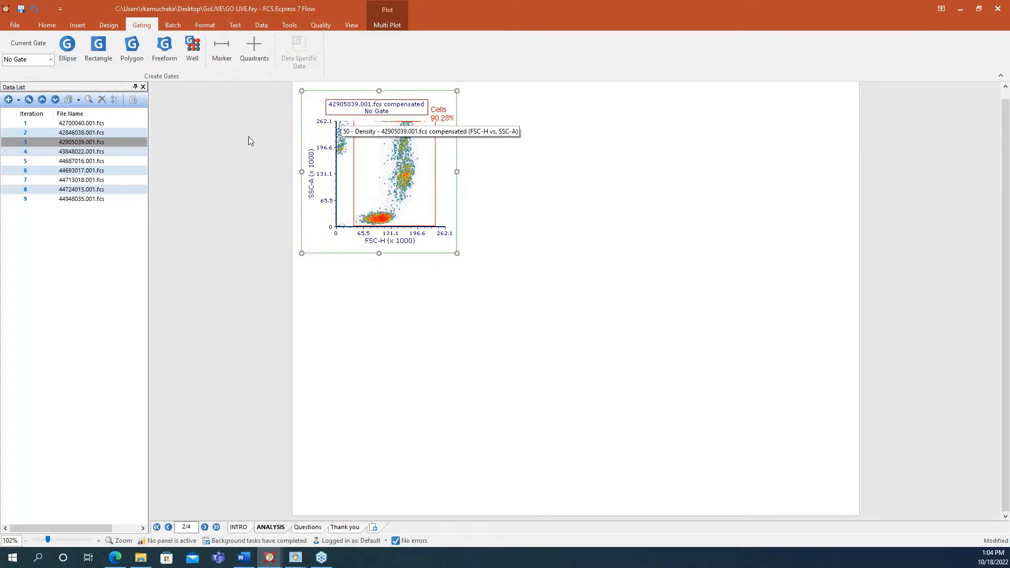
# Compare the Cells gate on 42846038.001.fcs and 42905039.001.fcs, and return to 42700040.001.fcs.
pyautogui.click(28, 135)
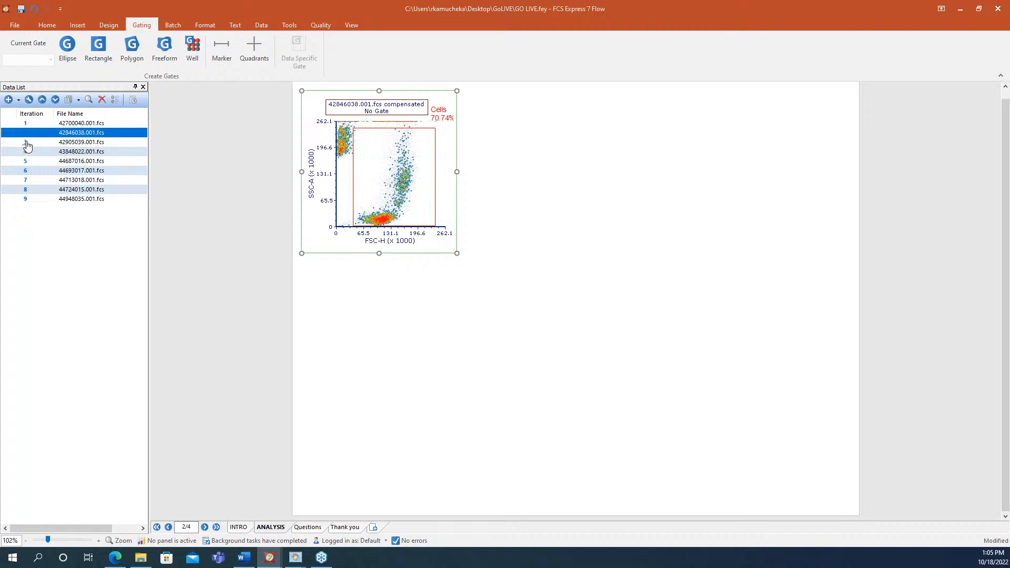
pyautogui.click(29, 144)
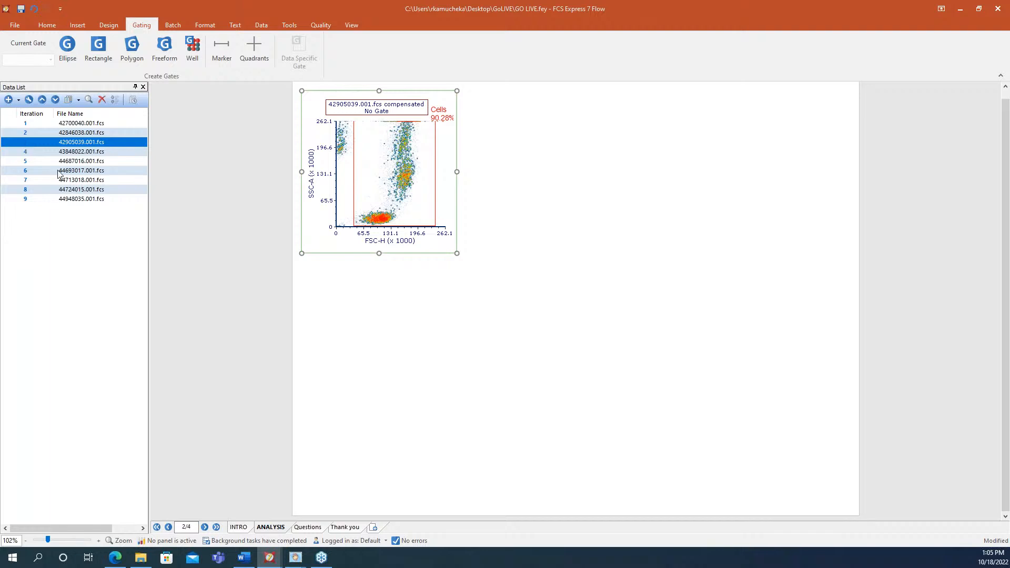
pyautogui.click(26, 124)
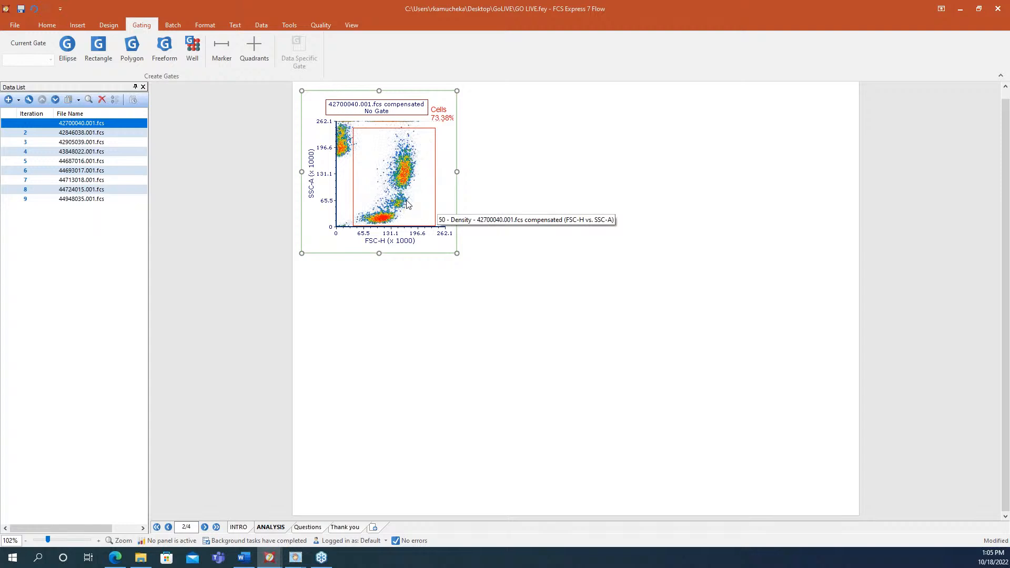
# Create a second FSC-H vs. SSC-A density plot gated on Cells beside the first one, and hide the Cells gate outline on it.
pyautogui.click(381, 154)
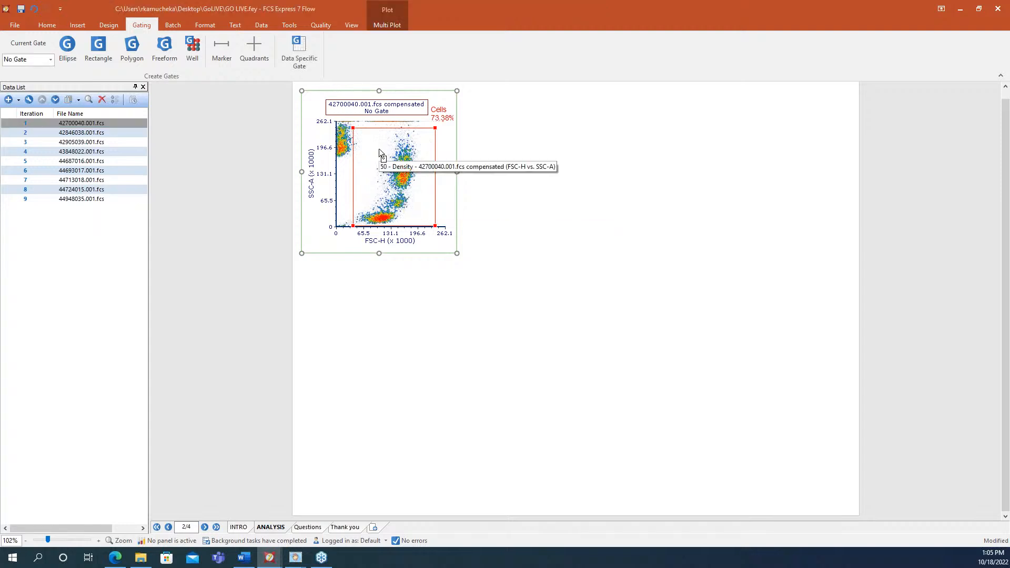
pyautogui.doubleClick(415, 201)
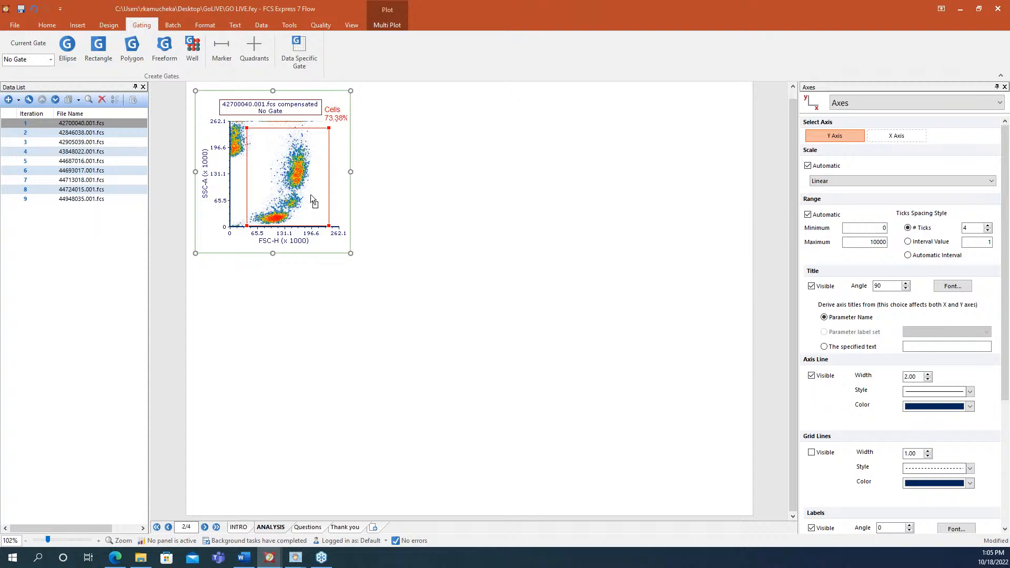
pyautogui.moveTo(311, 194); pyautogui.dragTo(368, 90)
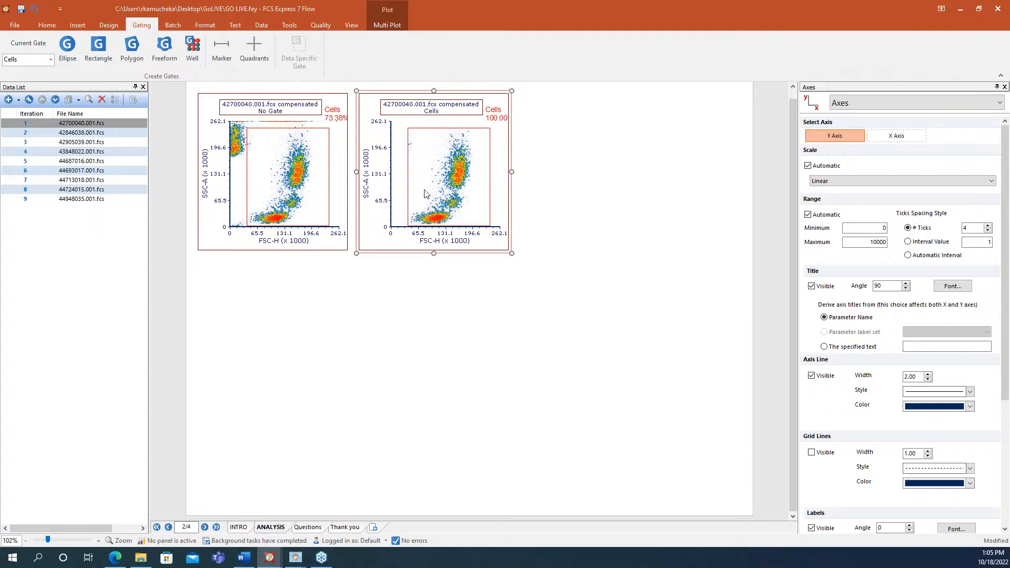
pyautogui.rightClick(500, 157)
pyautogui.moveTo(528, 213)
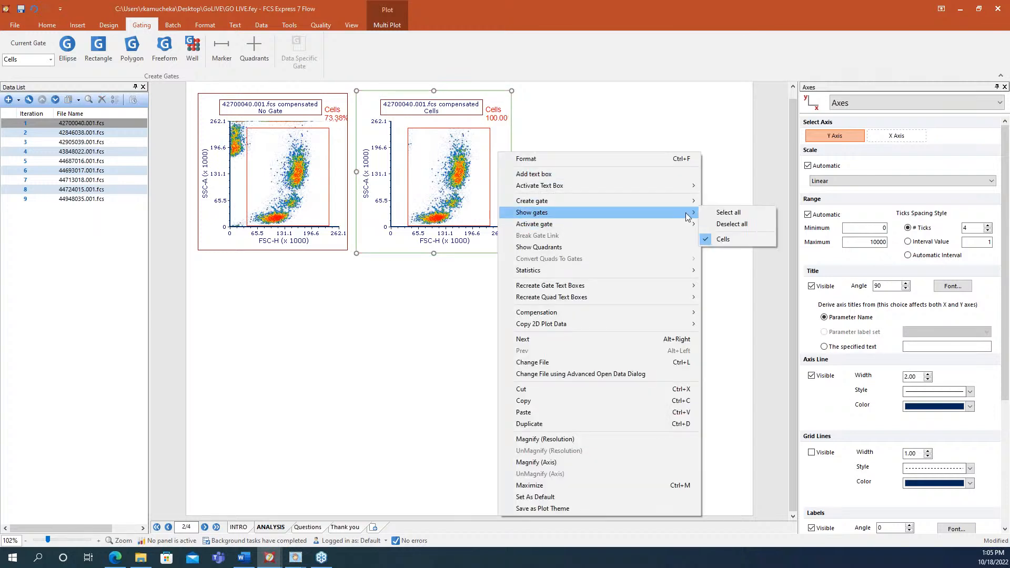
pyautogui.click(737, 242)
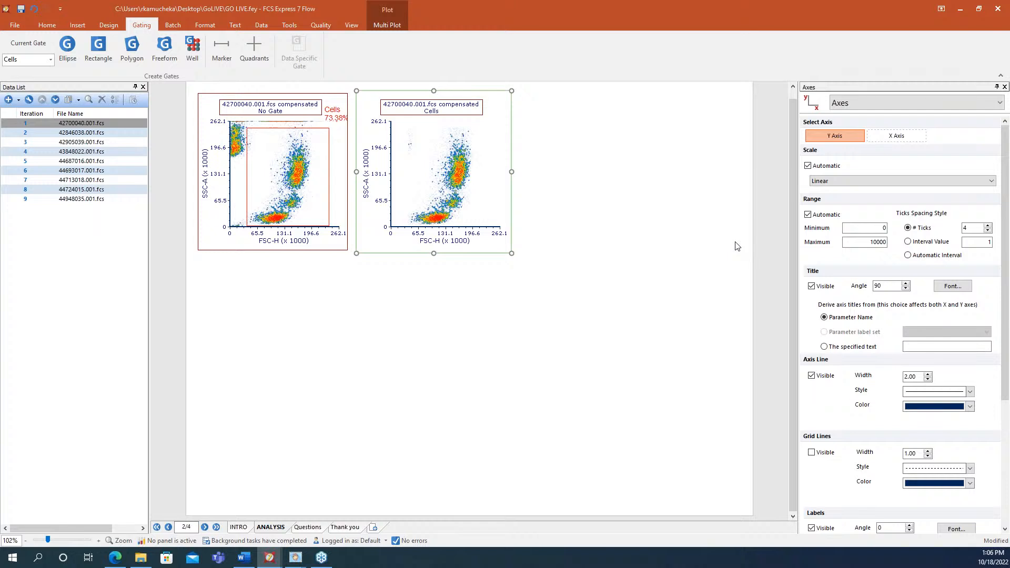
# Draw a polygon gate named Lymphs around the low SSC-A cluster on the Cells-gated plot, with Cells as its parent gate.
pyautogui.click(132, 48)
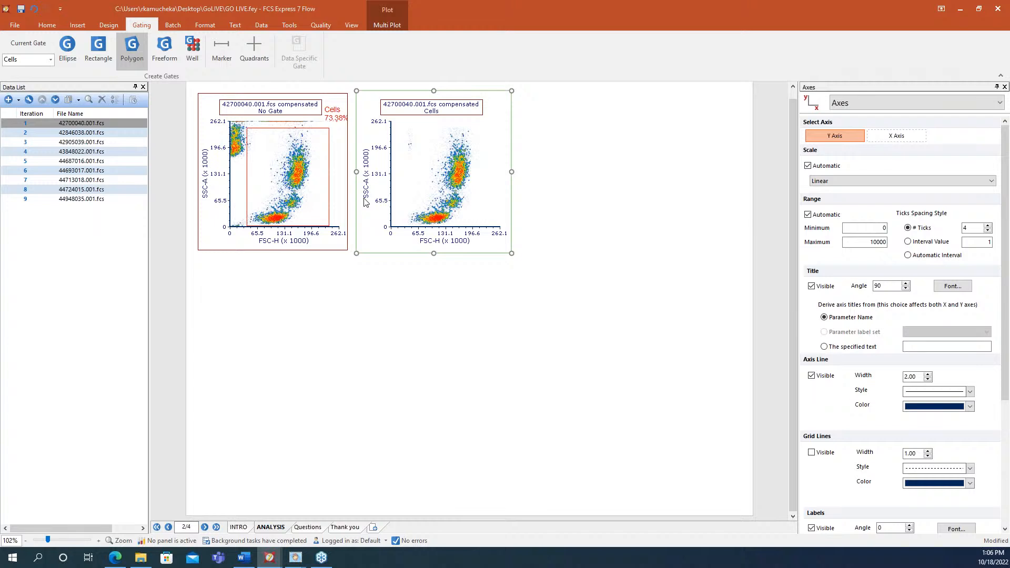
pyautogui.click(456, 210)
pyautogui.click(433, 207)
pyautogui.click(412, 209)
pyautogui.click(407, 219)
pyautogui.click(415, 226)
pyautogui.click(436, 228)
pyautogui.doubleClick(460, 222)
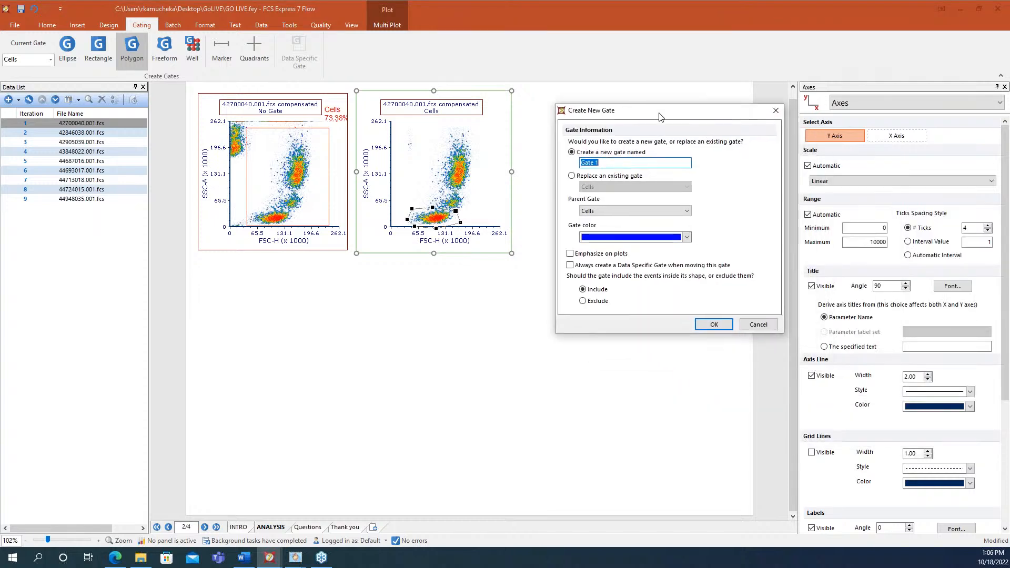
pyautogui.write('Lymphs')
pyautogui.press('Return')
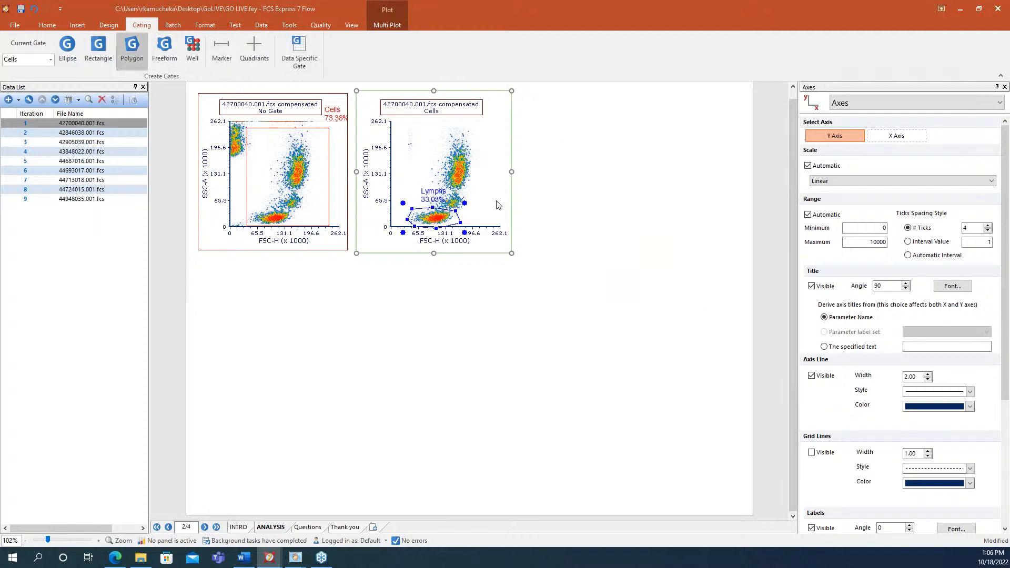
# Draw a polygon gate named Monos around the small cluster just above the Lymphs gate on the Cells-gated plot.
pyautogui.click(466, 194)
pyautogui.click(452, 190)
pyautogui.click(432, 182)
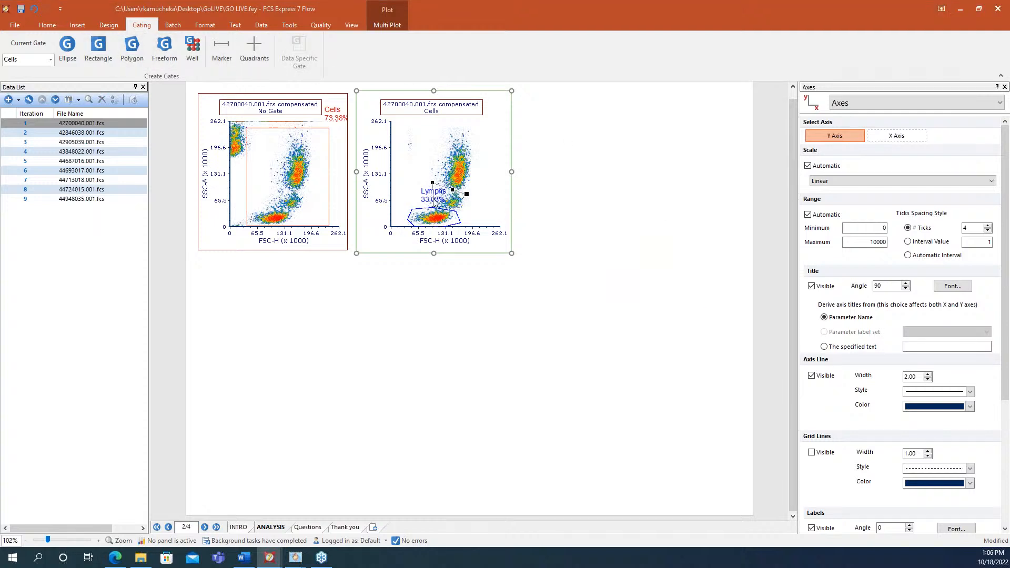
pyautogui.click(433, 205)
pyautogui.click(446, 209)
pyautogui.click(459, 212)
pyautogui.click(471, 208)
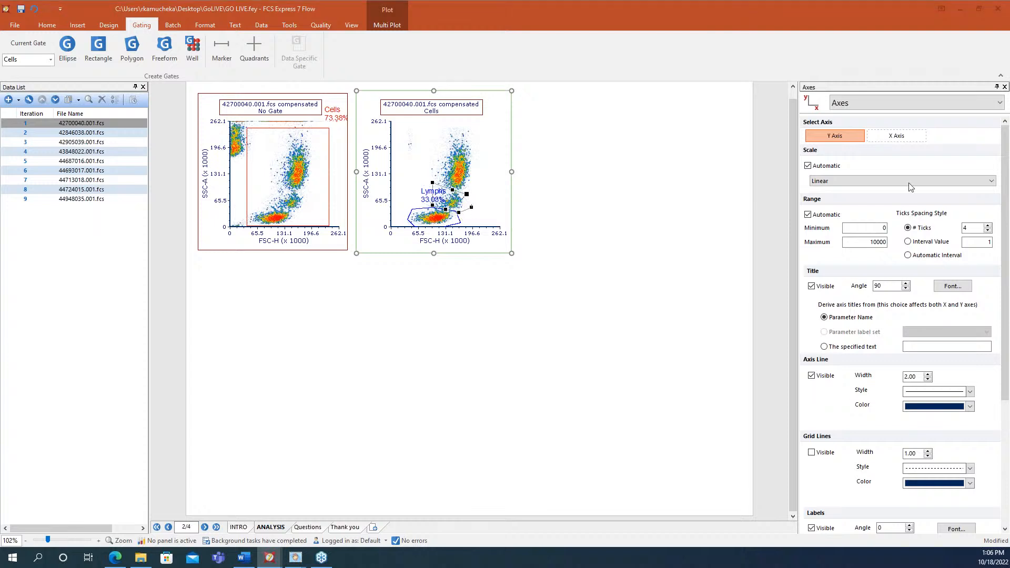
pyautogui.write('Monos')
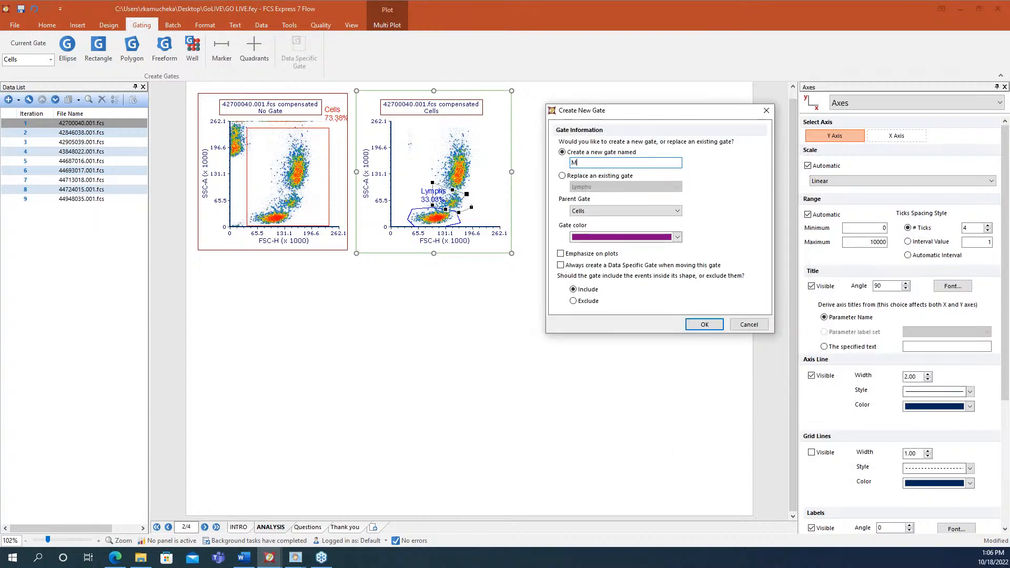
pyautogui.click(704, 324)
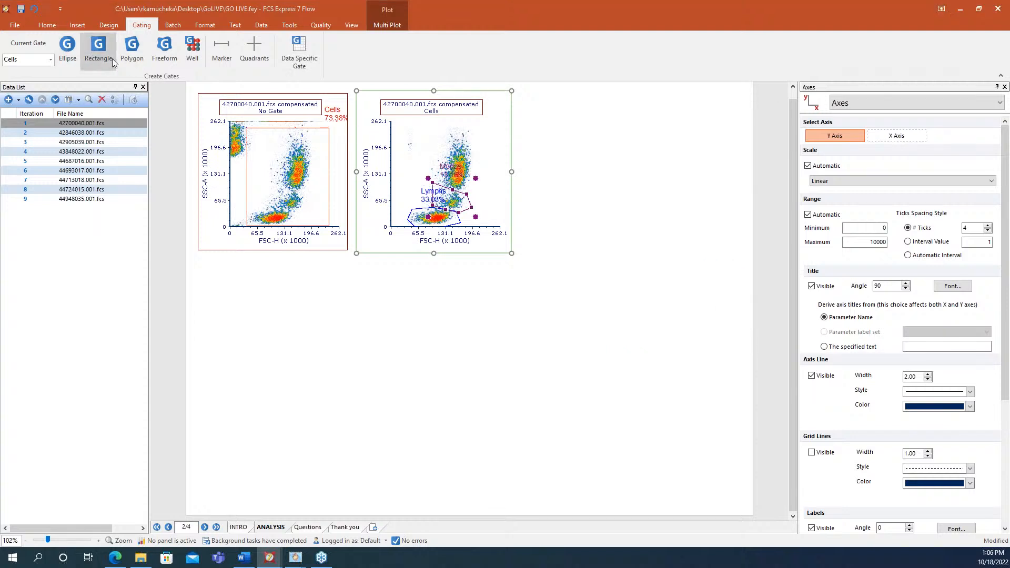
pyautogui.click(98, 52)
pyautogui.click(470, 188)
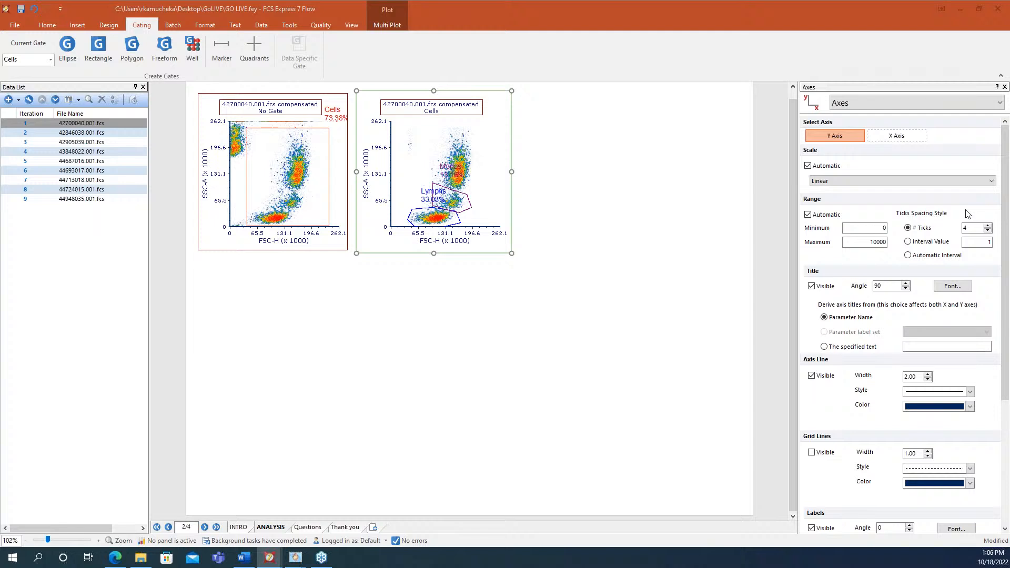
pyautogui.click(864, 281)
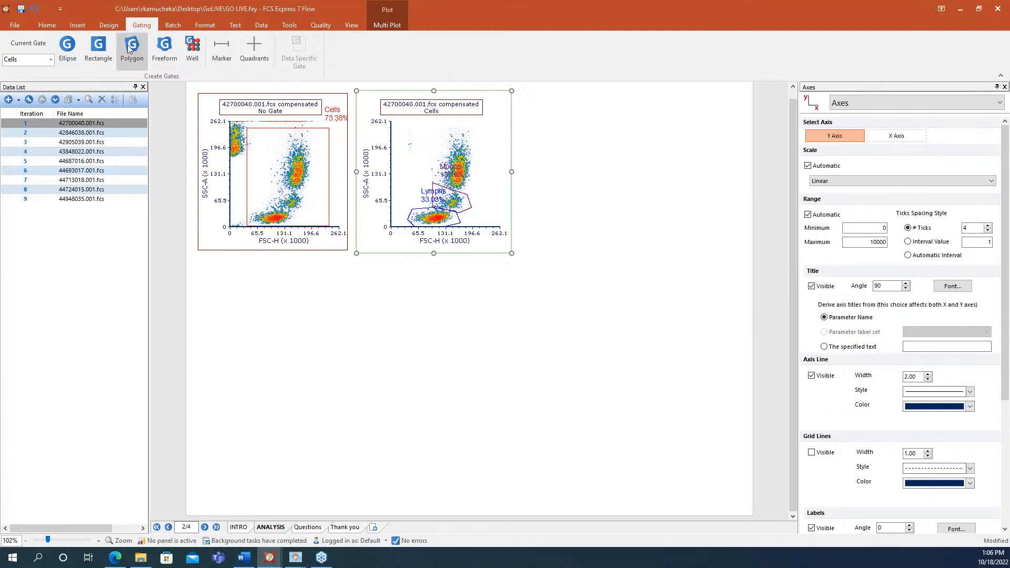
# Draw a polygon gate named Gran around the high SSC-A population above the Monos gate on the Cells-gated plot.
pyautogui.click(131, 48)
pyautogui.click(463, 191)
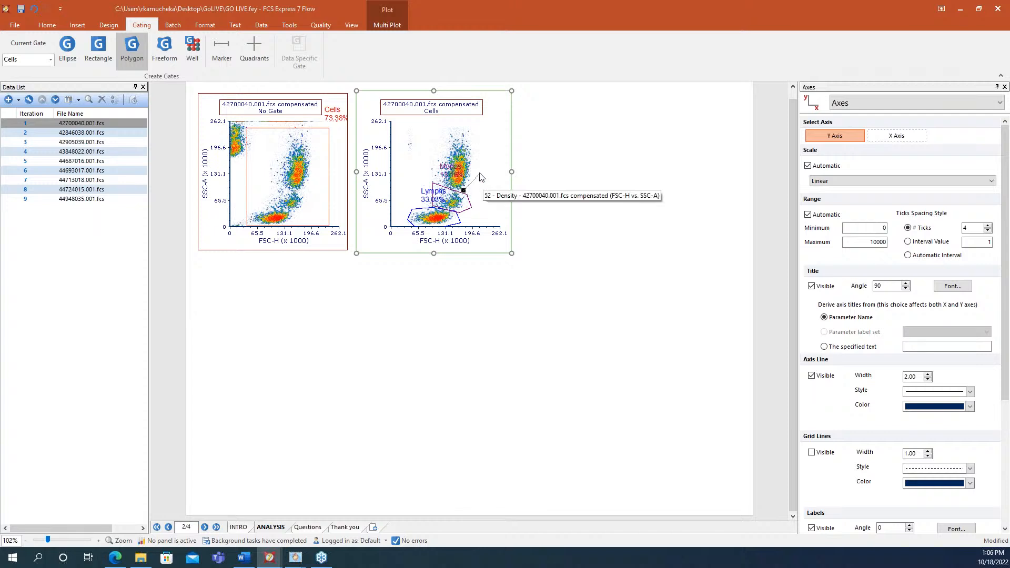
pyautogui.click(479, 172)
pyautogui.click(481, 146)
pyautogui.click(467, 126)
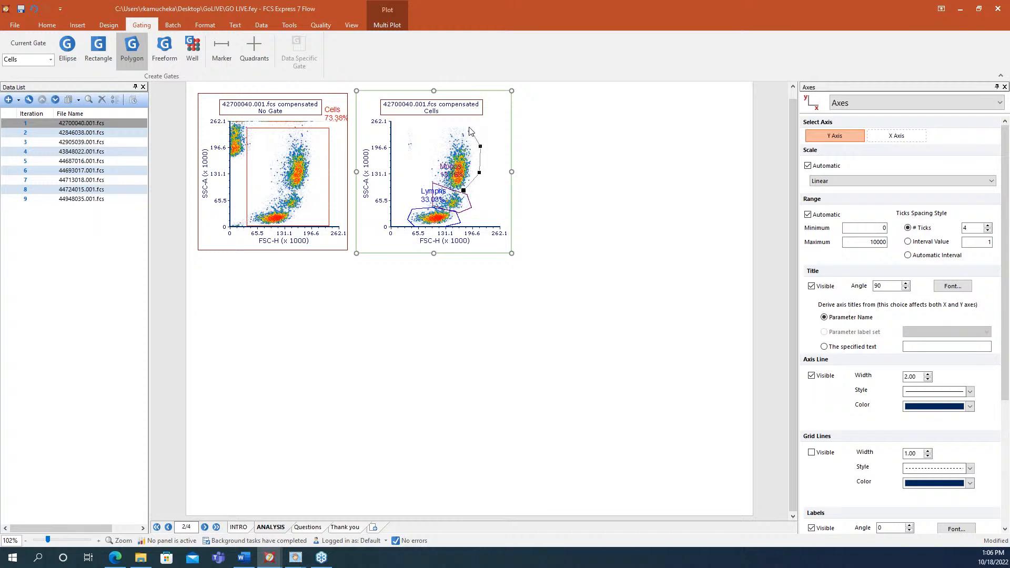
pyautogui.click(442, 128)
pyautogui.click(436, 151)
pyautogui.click(432, 176)
pyautogui.click(436, 185)
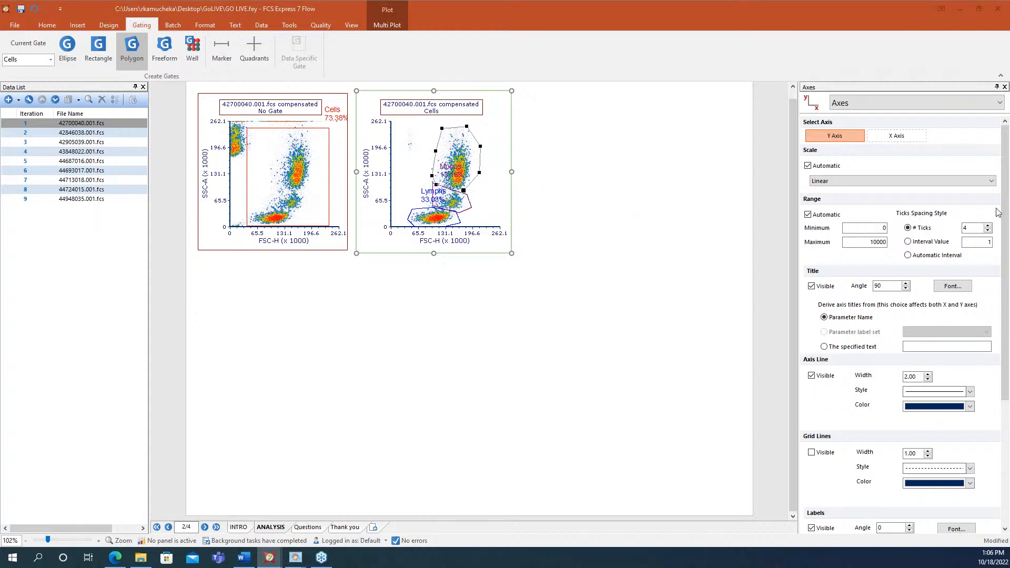
pyautogui.moveTo(1009, 248); pyautogui.dragTo(605, 71)
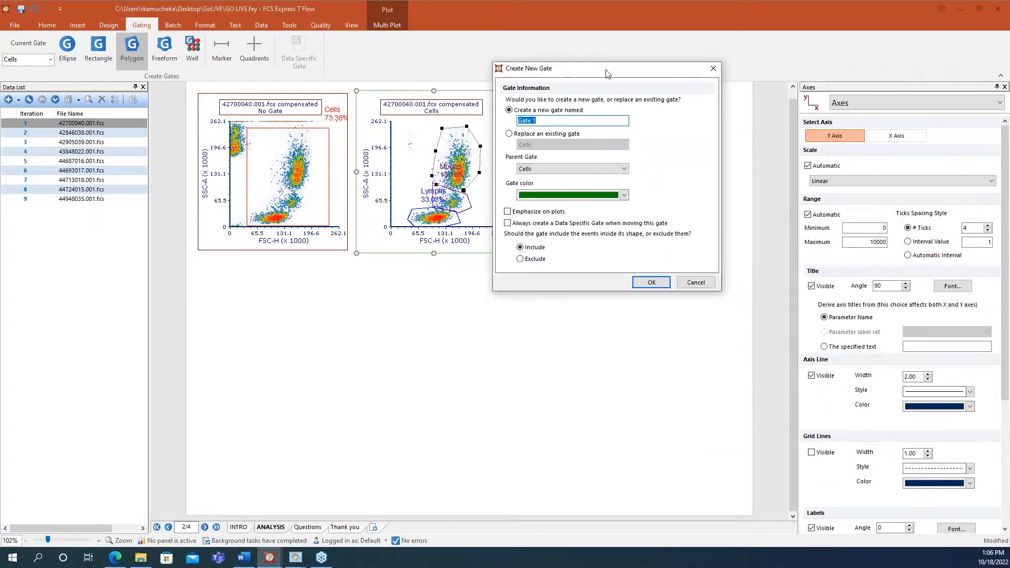
pyautogui.write('Gran')
pyautogui.click(652, 283)
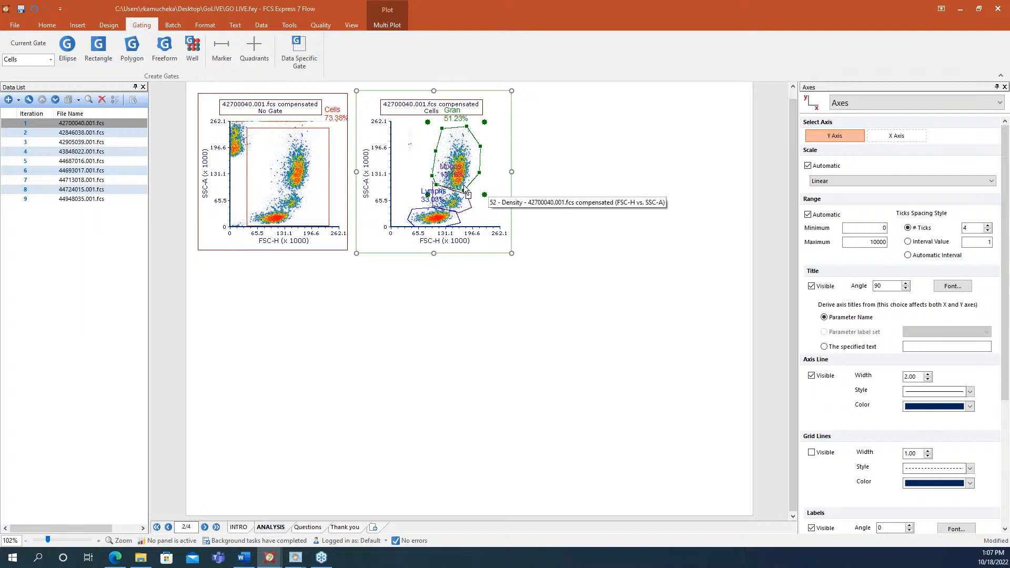
# Insert a gate view in the empty area beside the plots, expand its whole hierarchy, and select the Cells and Lymphs entries.
pyautogui.click(77, 25)
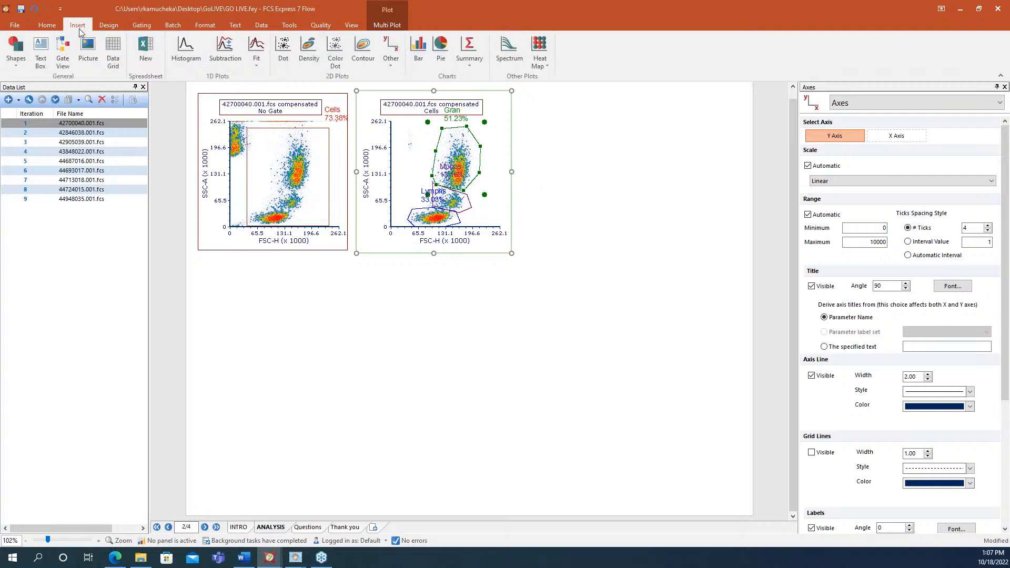
pyautogui.moveTo(559, 106); pyautogui.dragTo(733, 384)
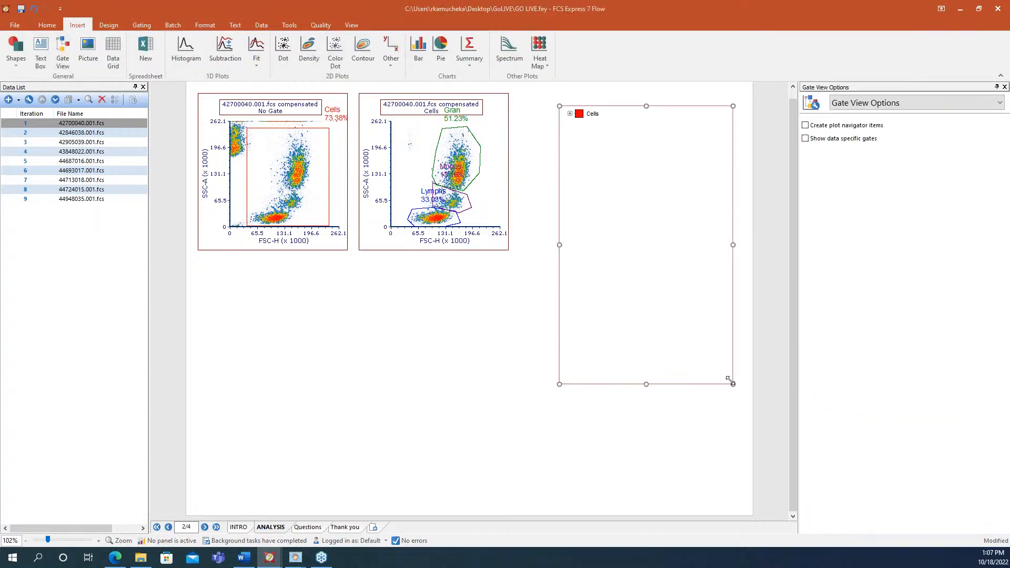
pyautogui.rightClick(635, 119)
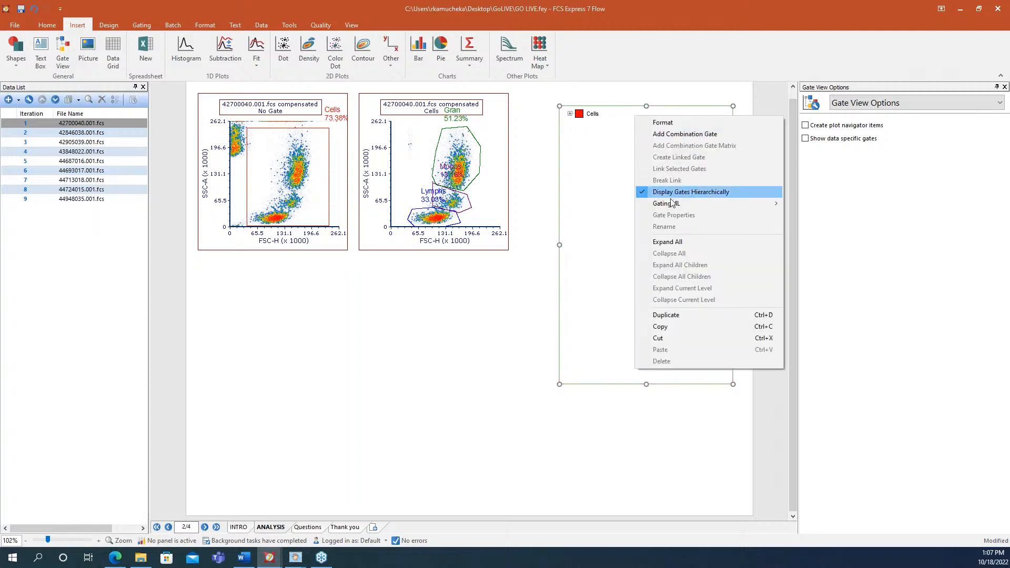
pyautogui.click(663, 241)
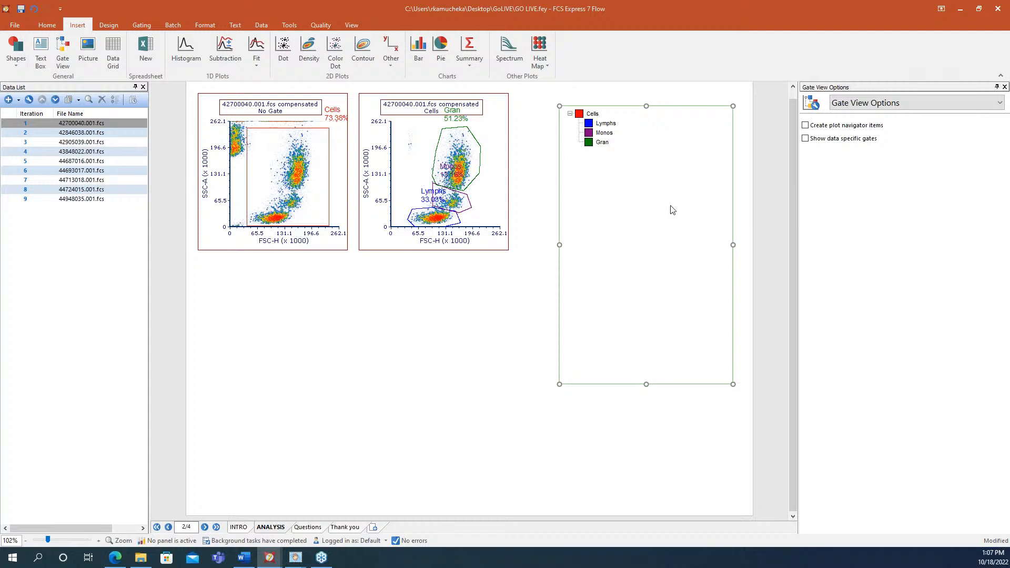
pyautogui.moveTo(605, 126); pyautogui.dragTo(580, 118)
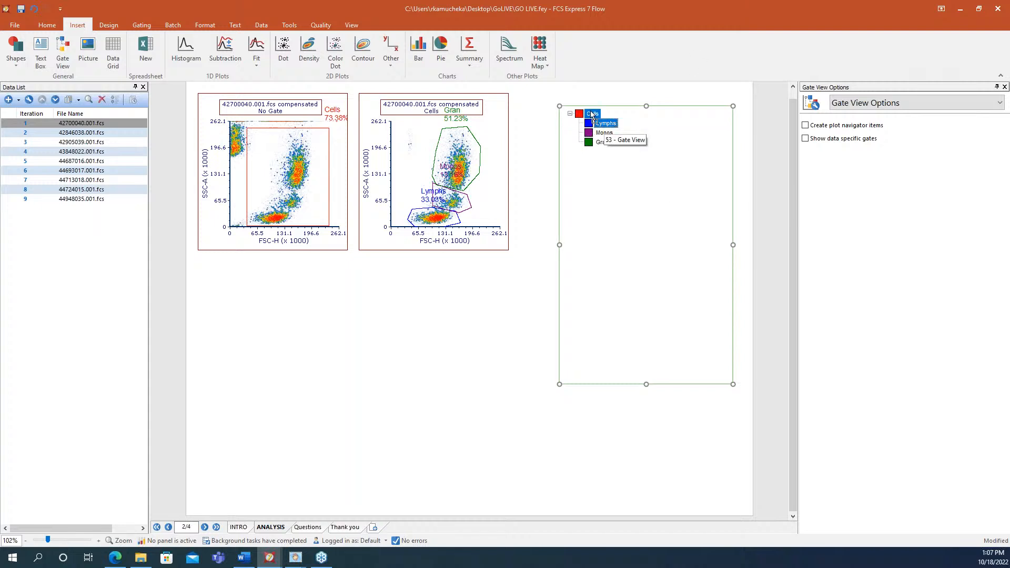
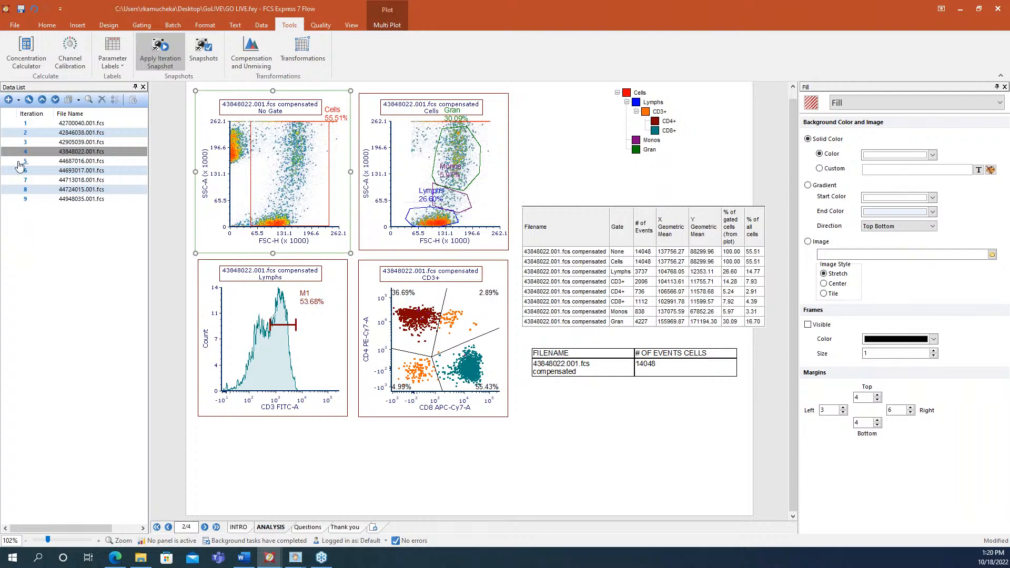
# Step through samples such as 44687016.001.fcs, 44713018.001.fcs and 42905039.001.fcs to check how plots, gates and statistics update, ending on 42700040.001.fcs.
pyautogui.click(21, 162)
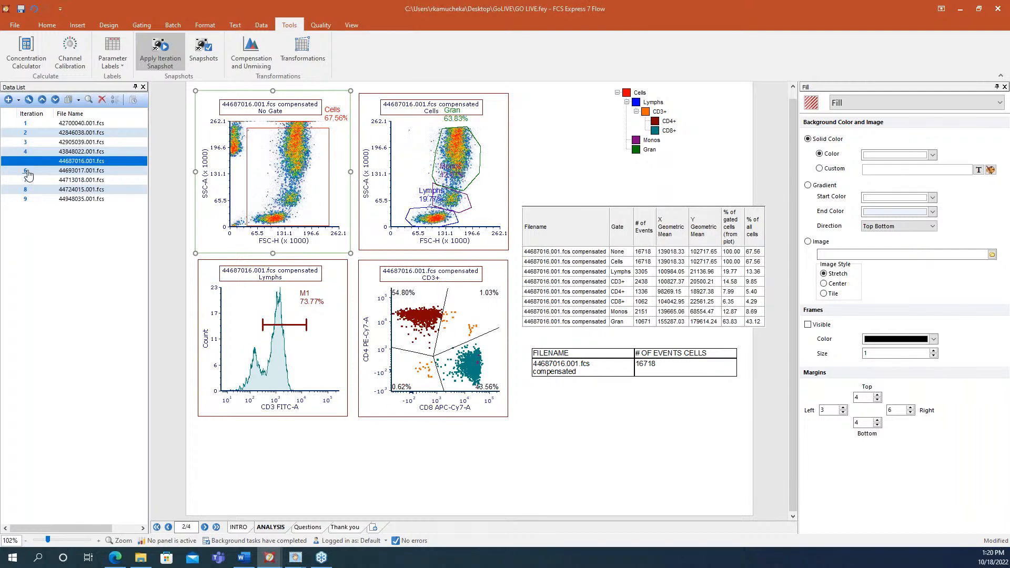
pyautogui.click(28, 179)
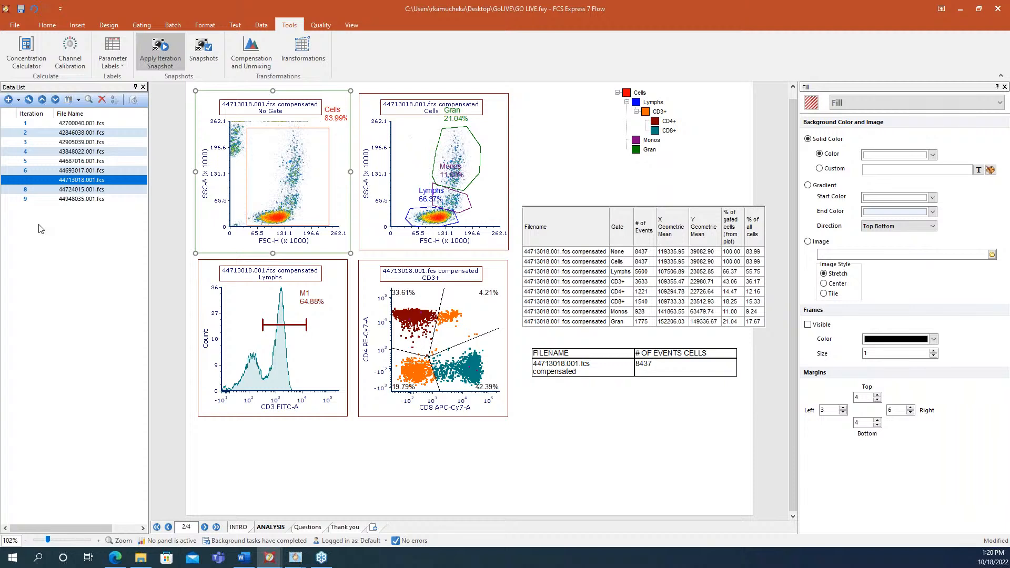
pyautogui.click(27, 164)
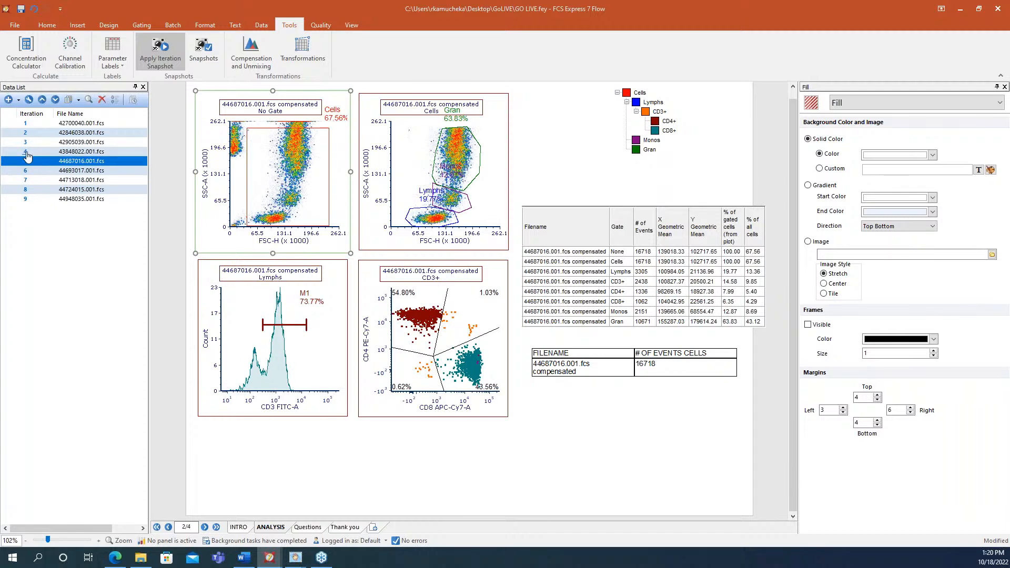
pyautogui.click(27, 152)
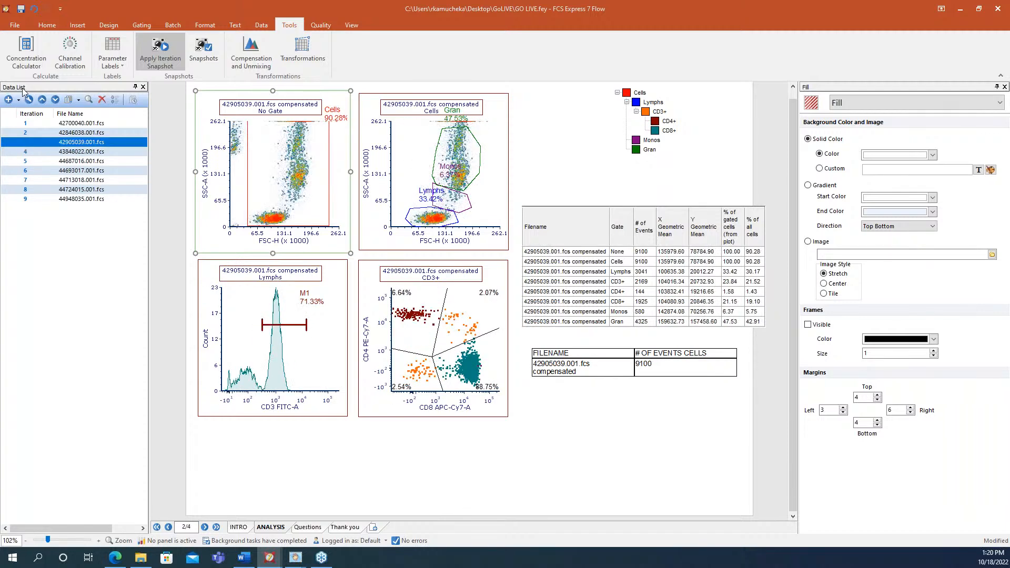
pyautogui.click(25, 123)
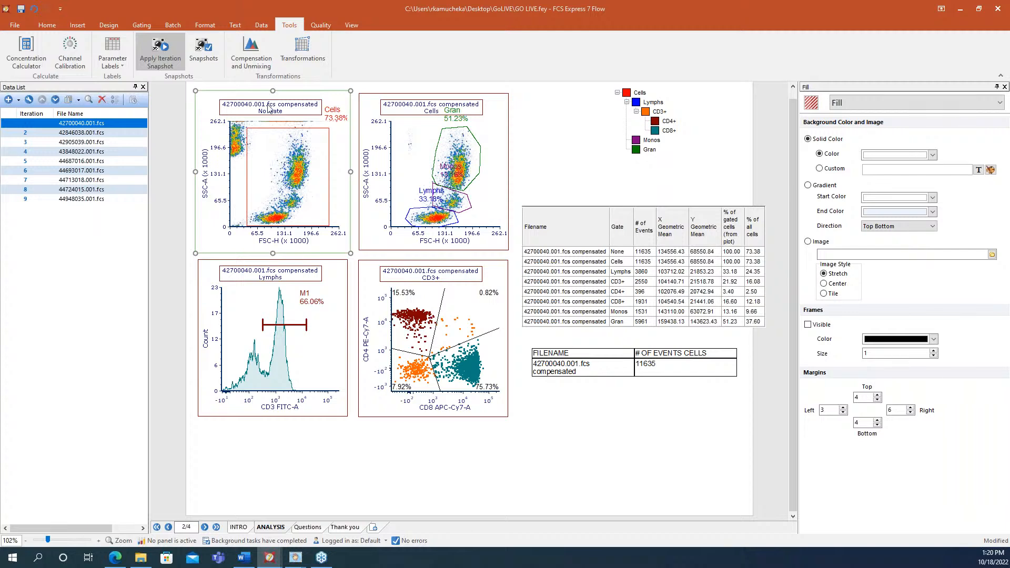
# Review the file types for saving the layout, try Layout Files (with unlinked data) (*.fey), and leave without saving.
pyautogui.click(16, 25)
pyautogui.click(28, 70)
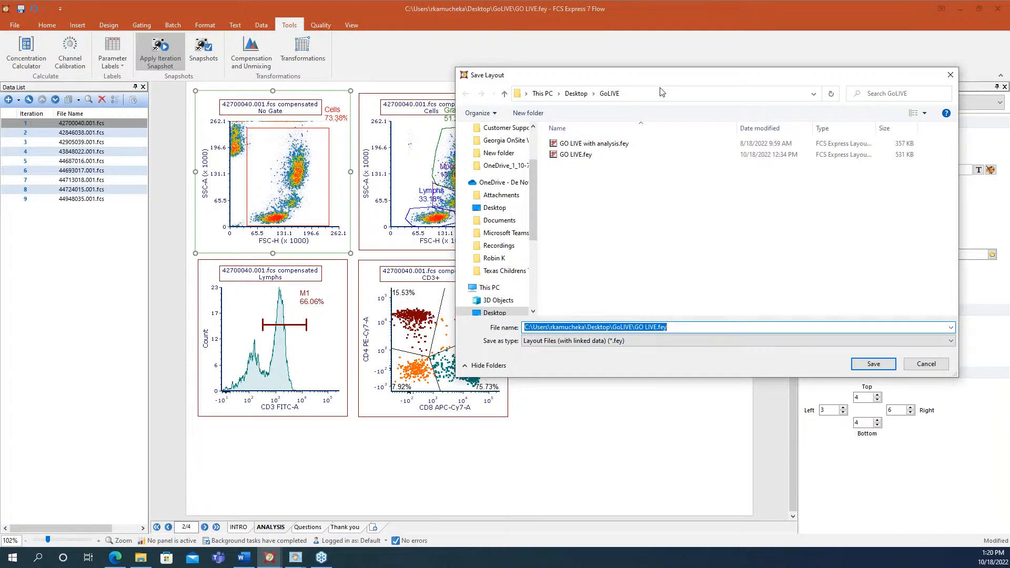
pyautogui.moveTo(657, 76); pyautogui.dragTo(442, 55)
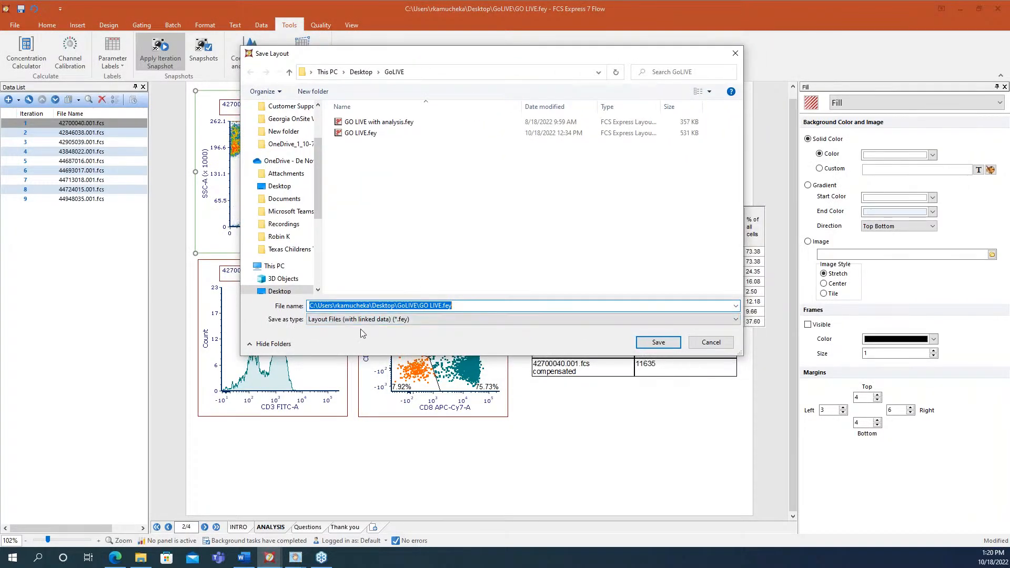
pyautogui.click(442, 319)
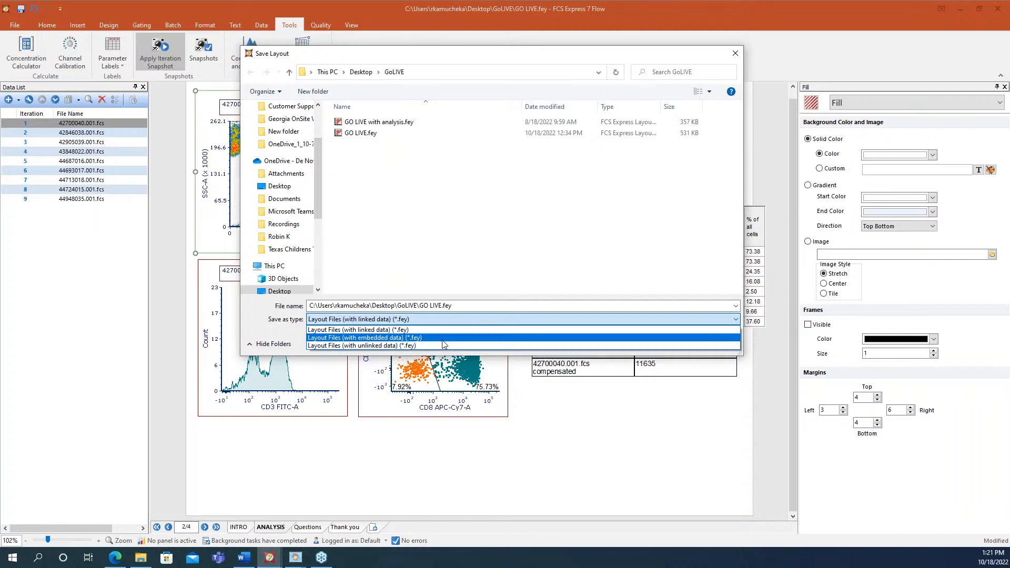
pyautogui.click(426, 346)
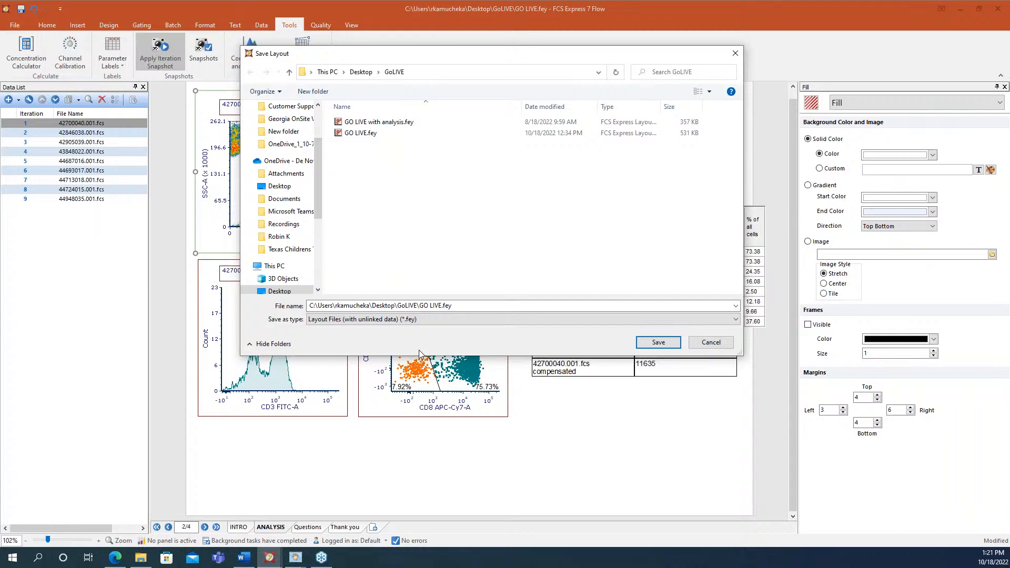
pyautogui.click(703, 343)
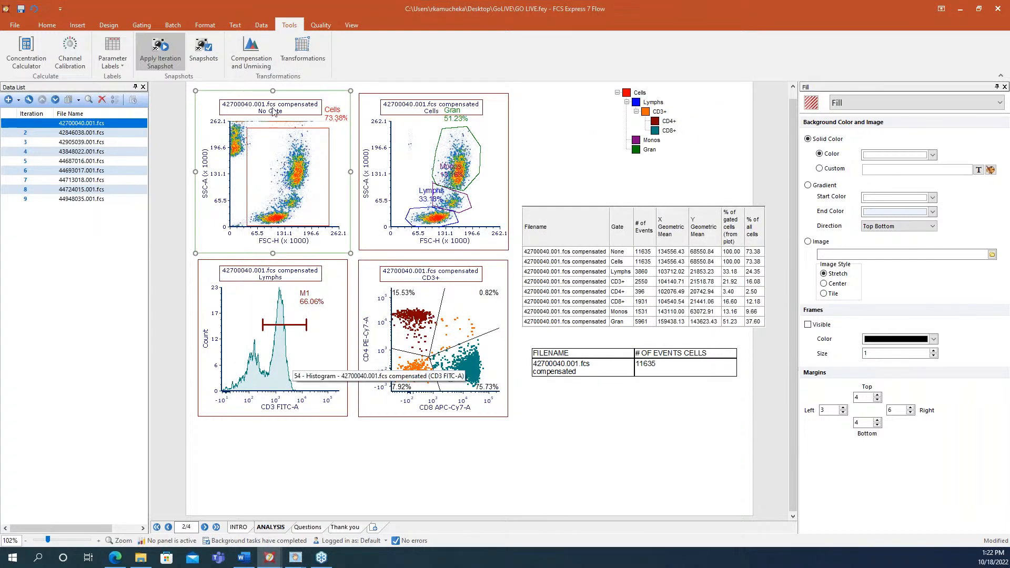
# Start a Save To Powerpoint batch action and try the Custom Grid export mode.
pyautogui.click(173, 24)
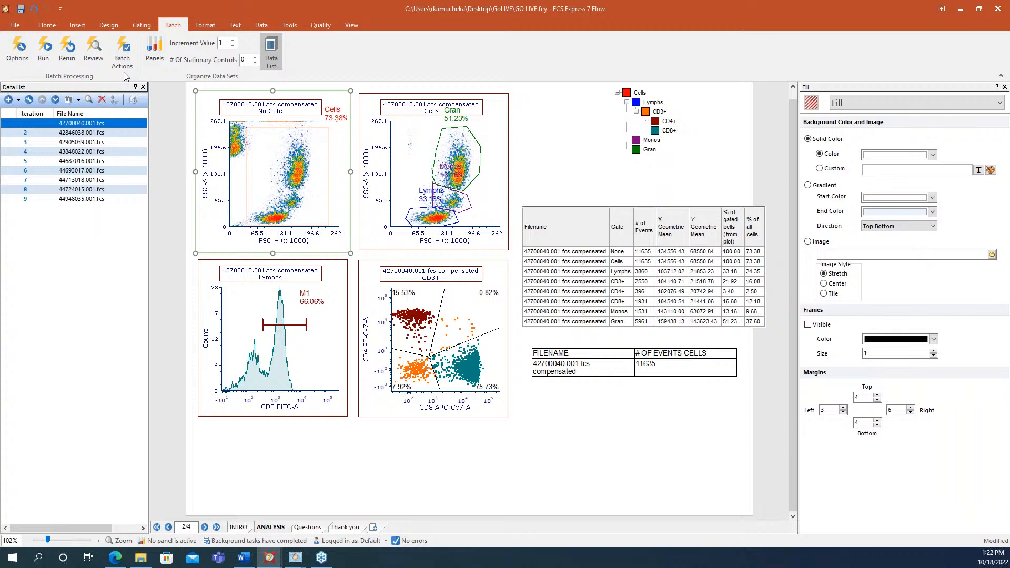
pyautogui.click(122, 52)
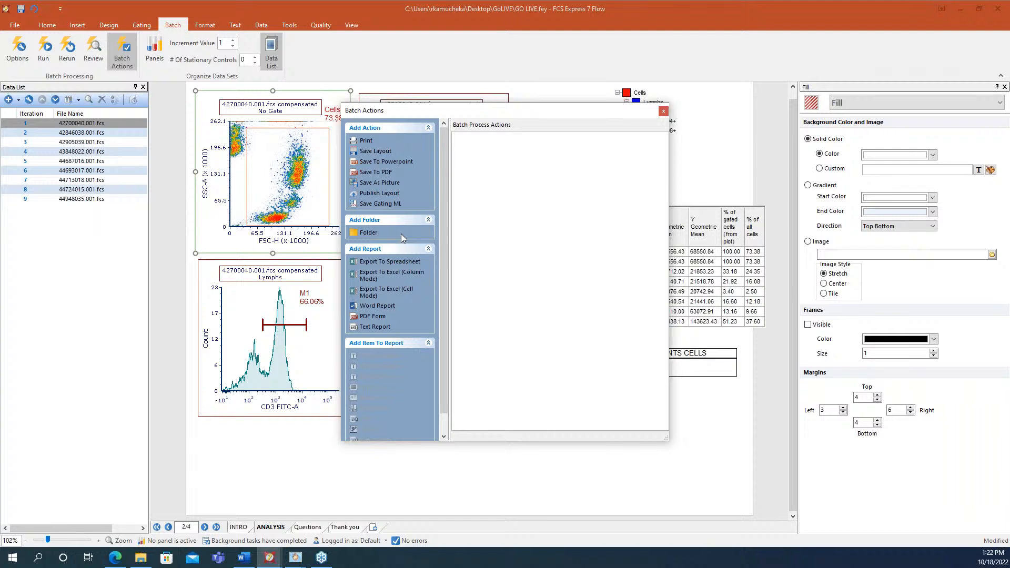
pyautogui.doubleClick(386, 161)
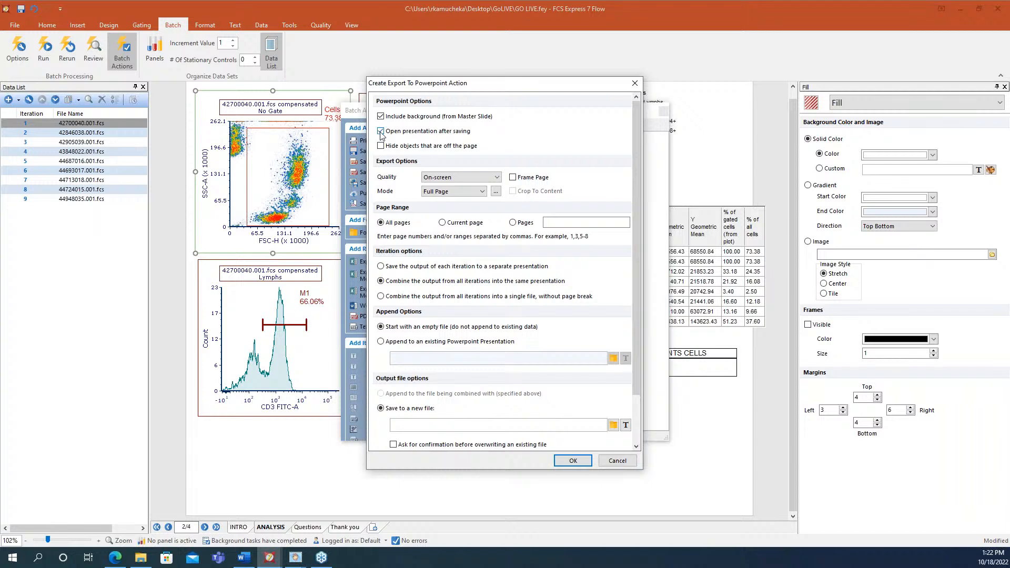
pyautogui.click(462, 193)
pyautogui.moveTo(484, 223); pyautogui.dragTo(492, 240)
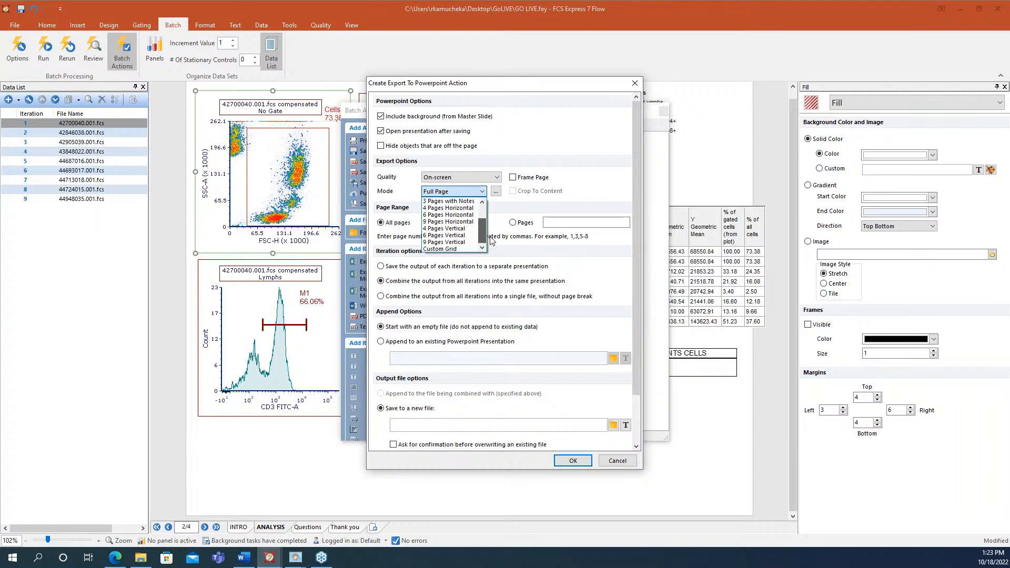
pyautogui.click(459, 249)
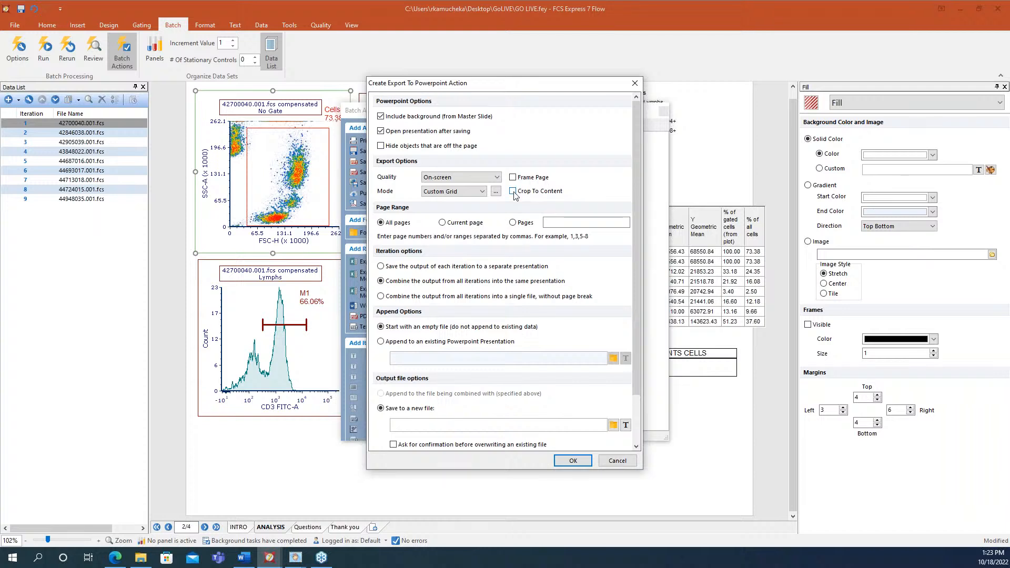
# Set the PowerPoint export mode back to Full Page, then cancel the action and close the batch actions without adding any.
pyautogui.click(481, 192)
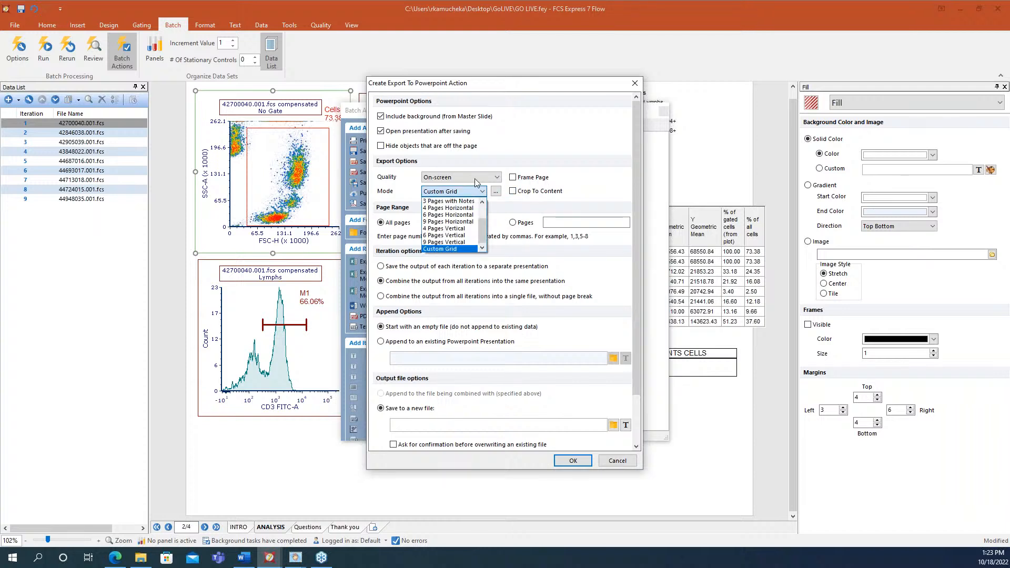
pyautogui.moveTo(482, 237); pyautogui.dragTo(481, 215)
pyautogui.click(456, 201)
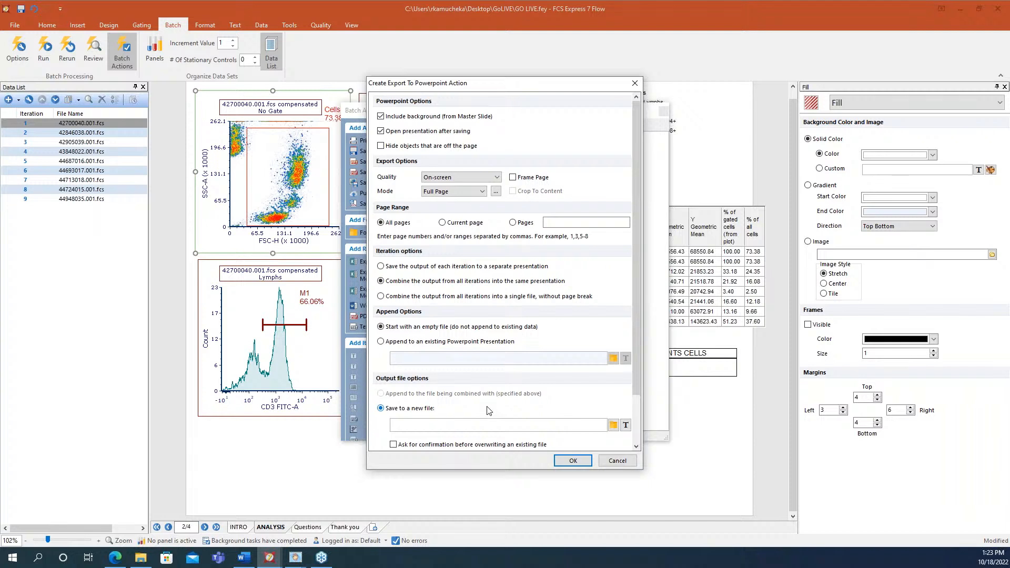
pyautogui.click(620, 461)
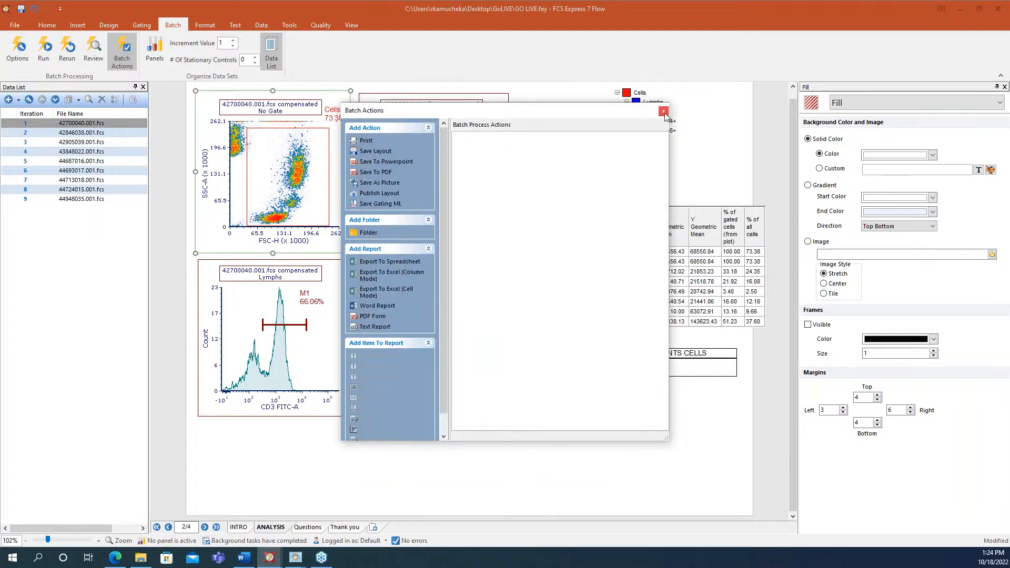
pyautogui.click(664, 112)
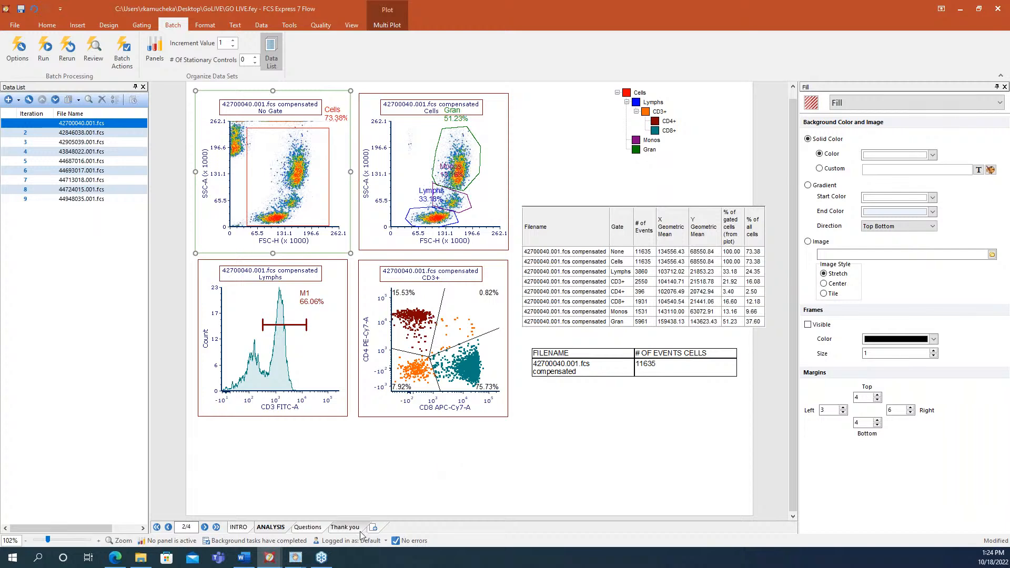
# Show the Questions page of the layout.
pyautogui.click(318, 527)
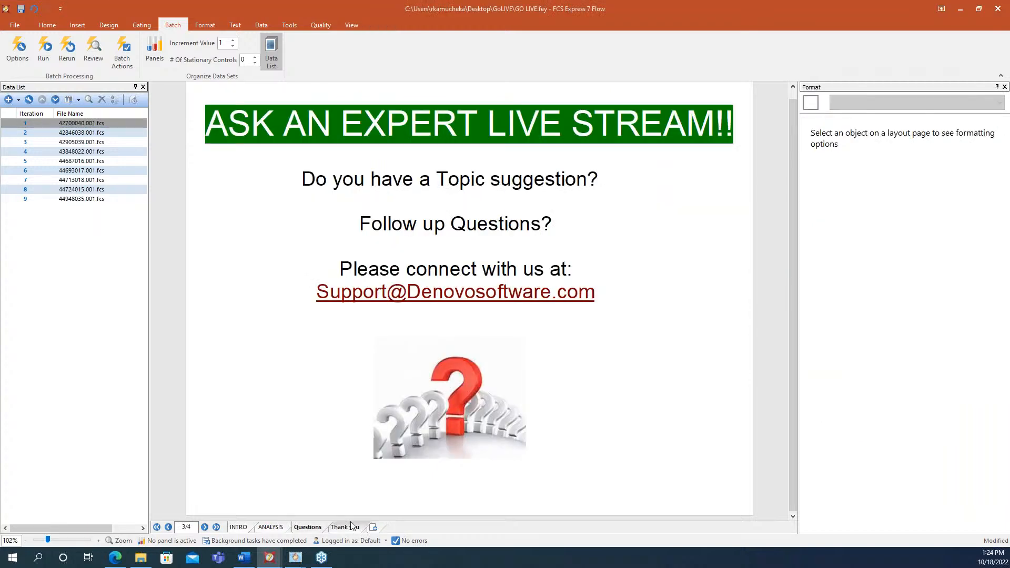